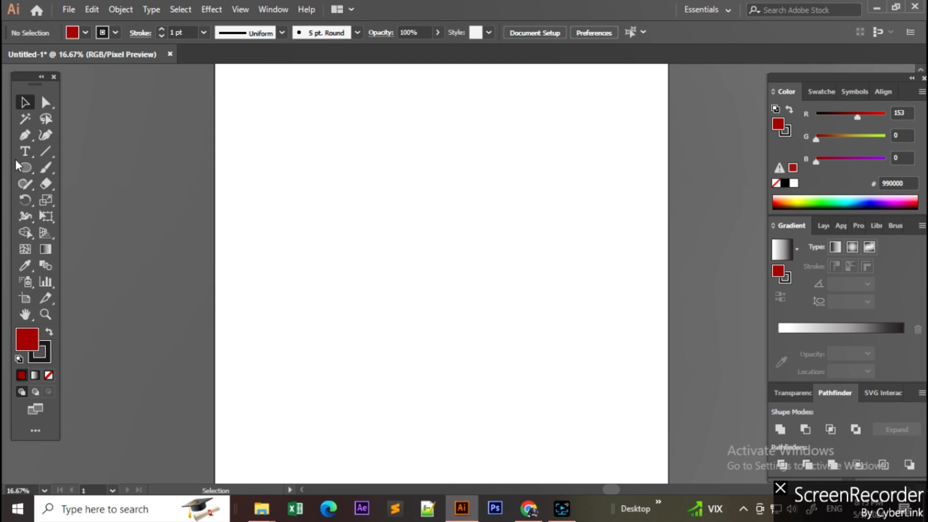
{"action": "scroll", "coordinate": [309, 275], "scroll_direction": "down", "scroll_amount": 1}
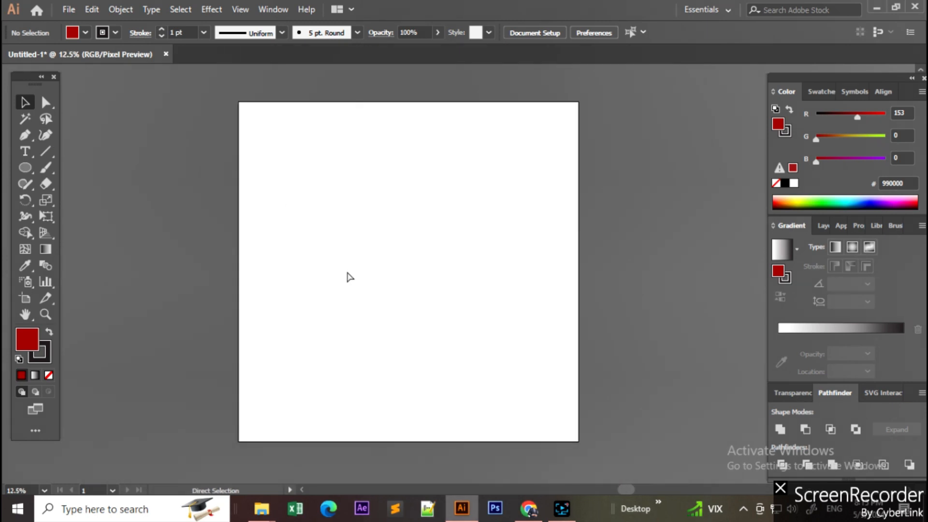
{"action": "scroll", "coordinate": [347, 275], "scroll_direction": "up", "scroll_amount": 1}
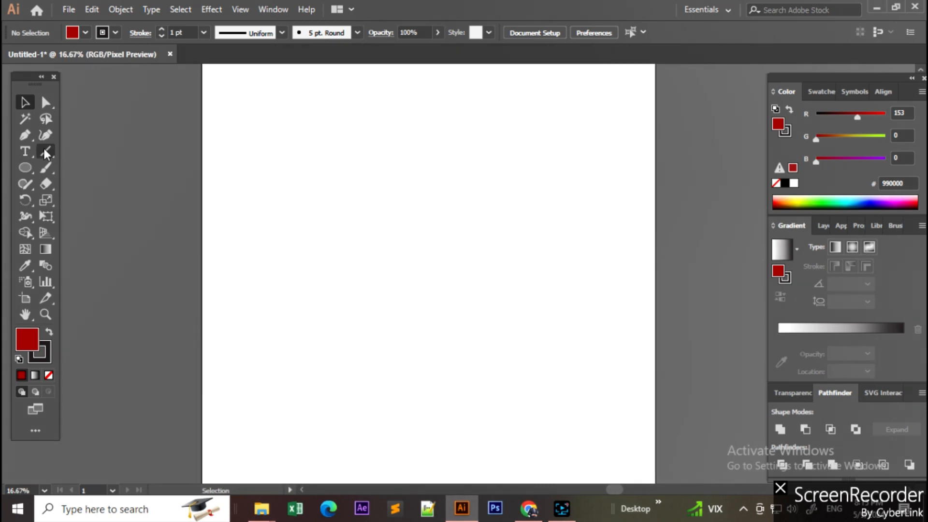
{"action": "left_click", "coordinate": [25, 138]}
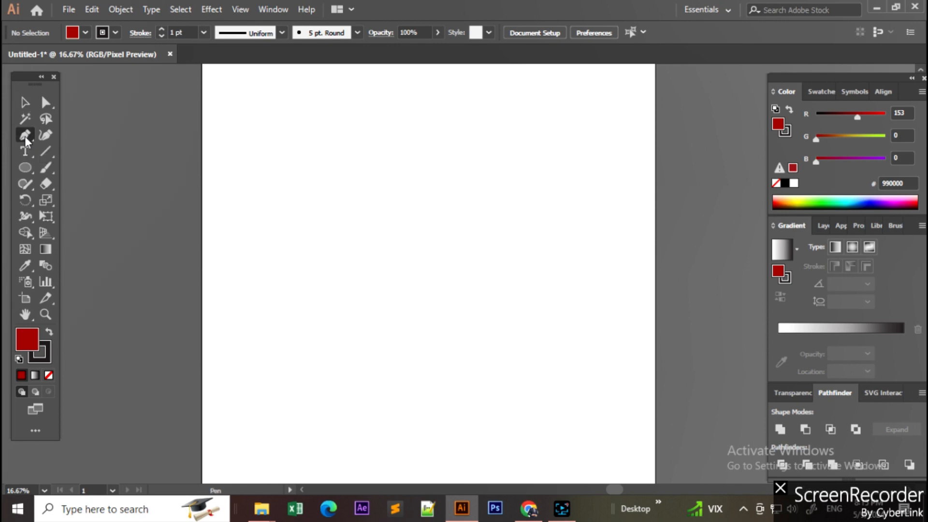
{"action": "left_click", "coordinate": [45, 135]}
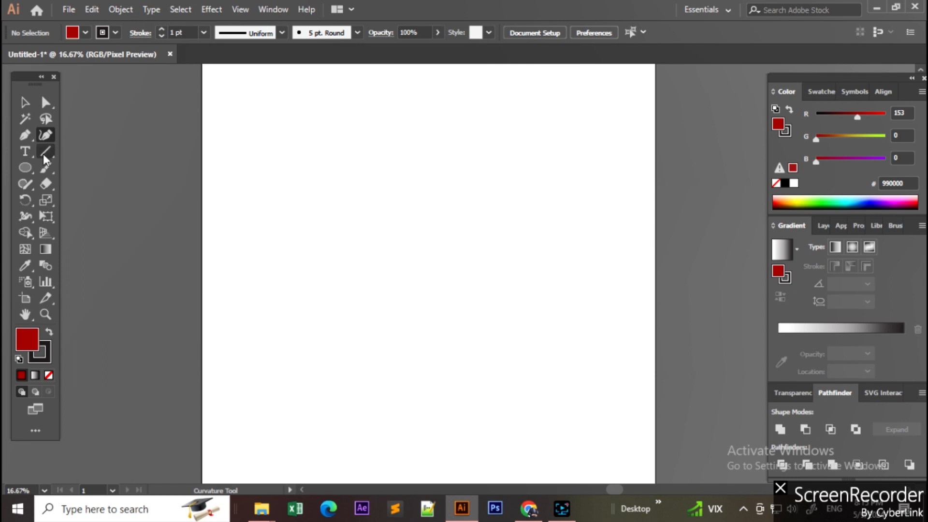
Draw a dark red circle with the Ellipse tool in the upper middle of the artboard and leave it deselected.
{"action": "left_click", "coordinate": [25, 168]}
{"action": "left_click_drag", "start_coordinate": [26, 168], "coordinate": [71, 201]}
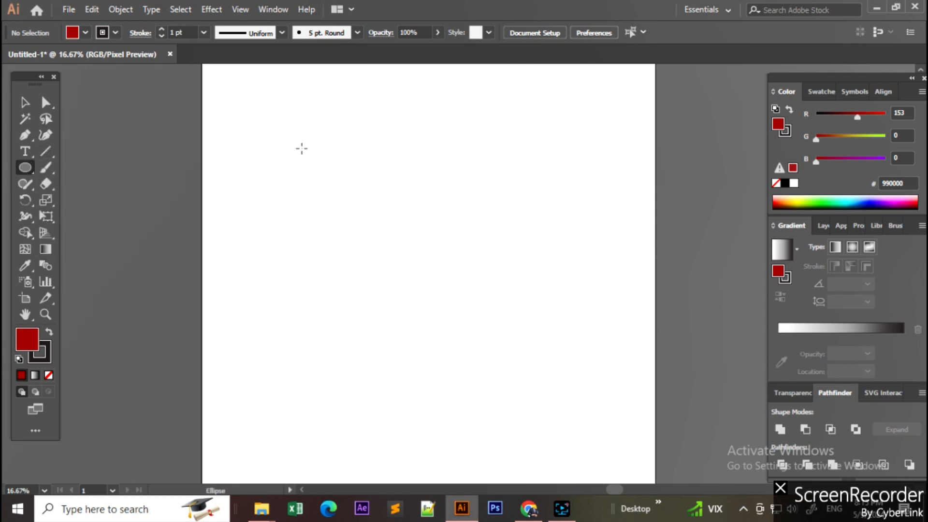
{"action": "mouse_move", "coordinate": [302, 149]}
{"action": "left_mouse_down"}
{"action": "mouse_move", "coordinate": [406, 216]}
{"action": "mouse_move", "coordinate": [459, 274]}
{"action": "mouse_move", "coordinate": [462, 290]}
{"action": "left_mouse_up"}
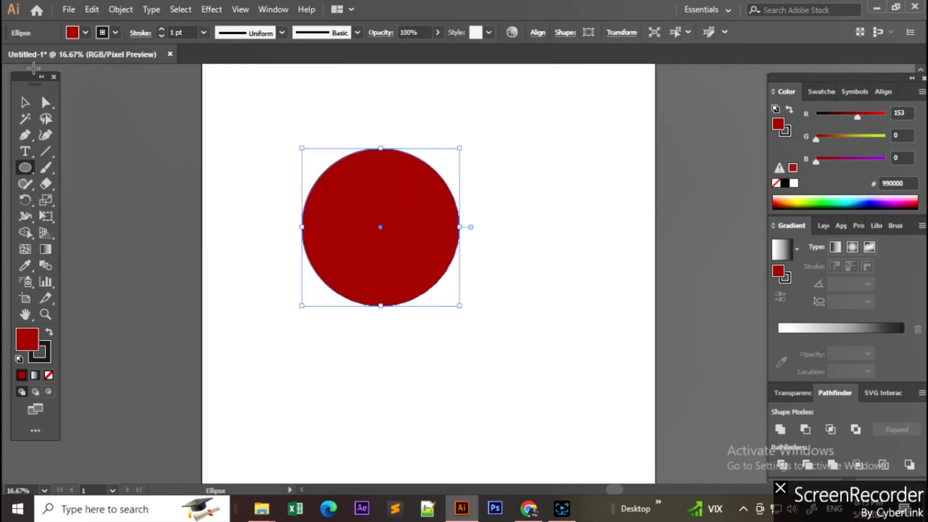
{"action": "left_click", "coordinate": [21, 103]}
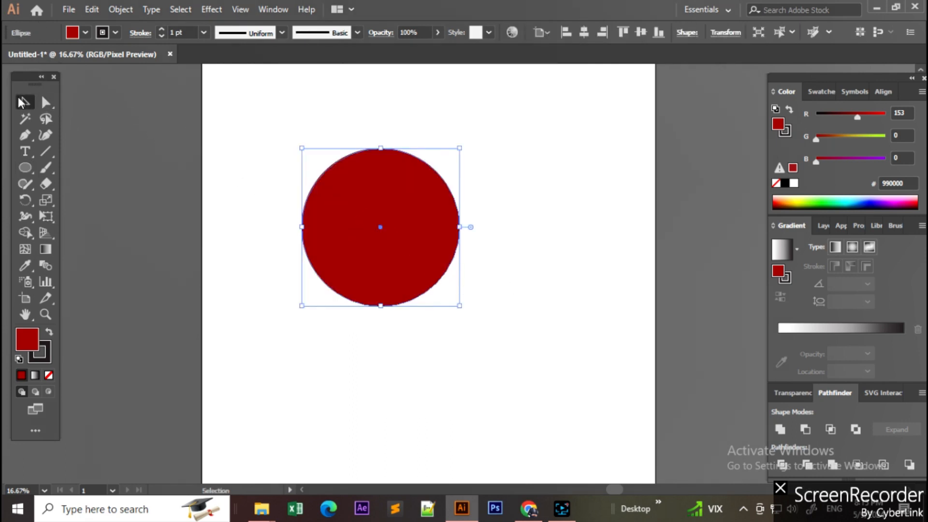
{"action": "left_click", "coordinate": [479, 289]}
{"action": "left_click", "coordinate": [410, 272]}
{"action": "key", "text": "ctrl+shift+a"}
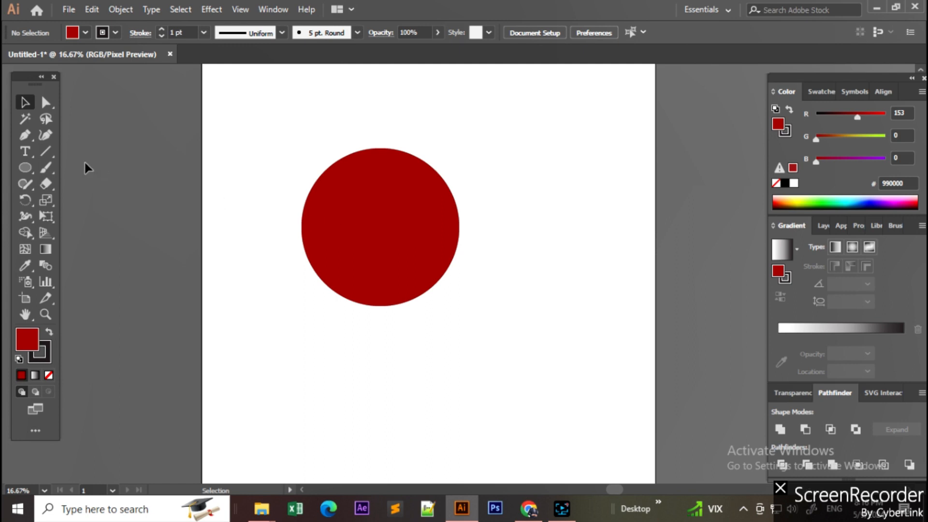
Start a Pen path on the circle's upper-left edge, try one long curve to its upper-right edge, and undo that curve.
{"action": "left_click", "coordinate": [25, 136]}
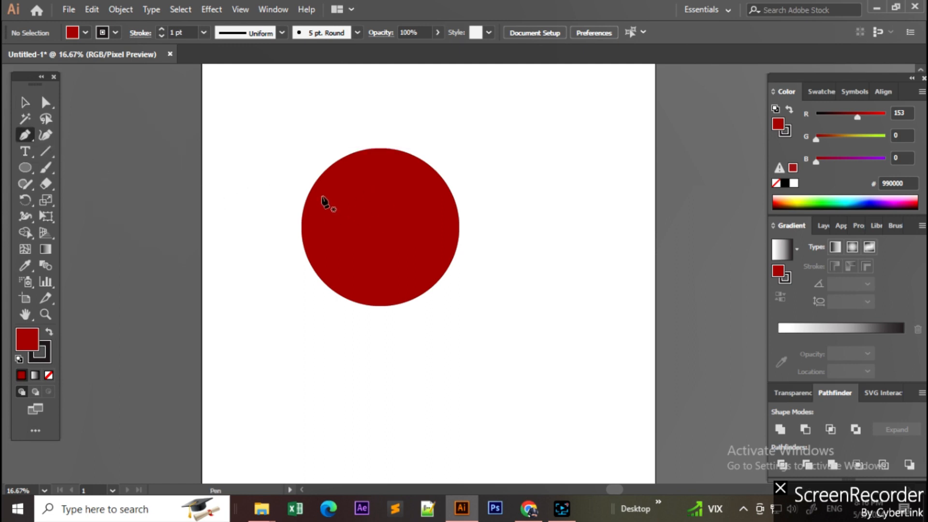
{"action": "left_click", "coordinate": [317, 179]}
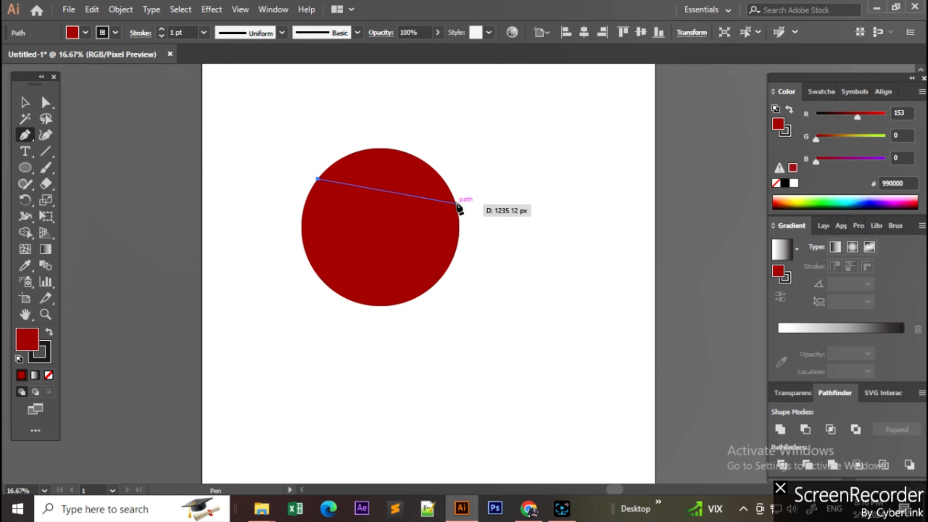
{"action": "left_click_drag", "start_coordinate": [455, 201], "coordinate": [513, 304]}
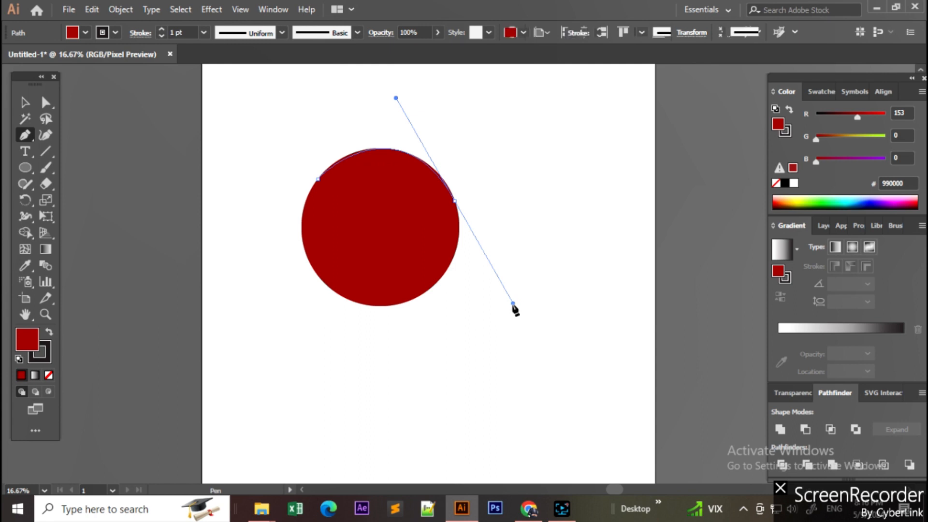
{"action": "scroll", "coordinate": [511, 295], "scroll_direction": "up", "scroll_amount": 3}
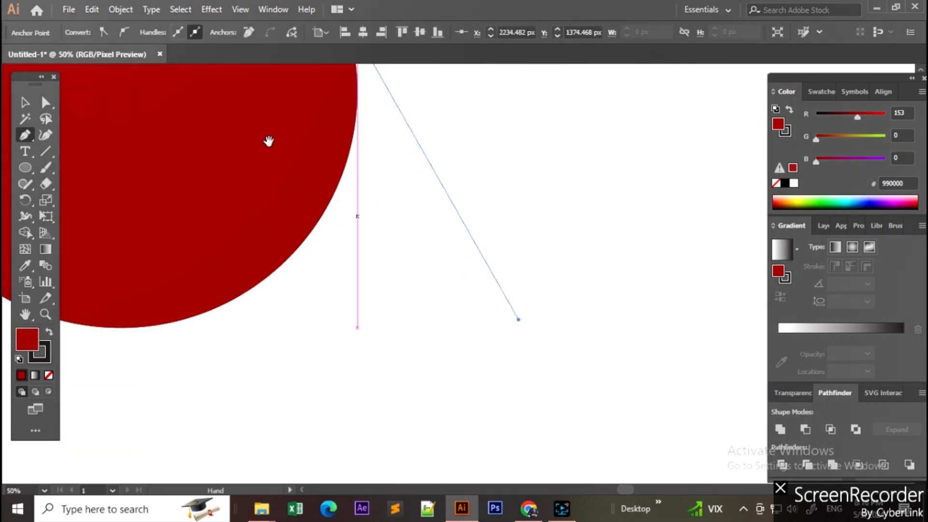
{"action": "left_click_drag", "start_coordinate": [267, 141], "coordinate": [521, 396]}
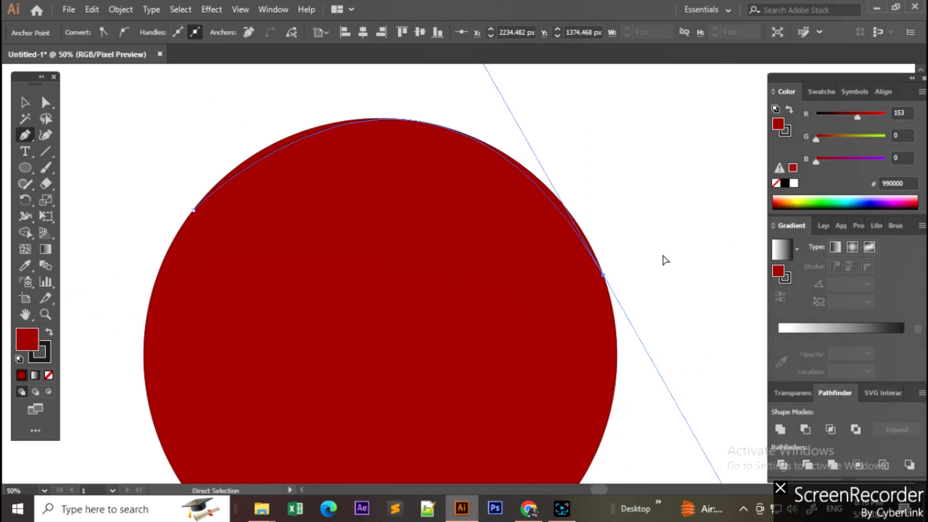
{"action": "key", "text": "ctrl+z"}
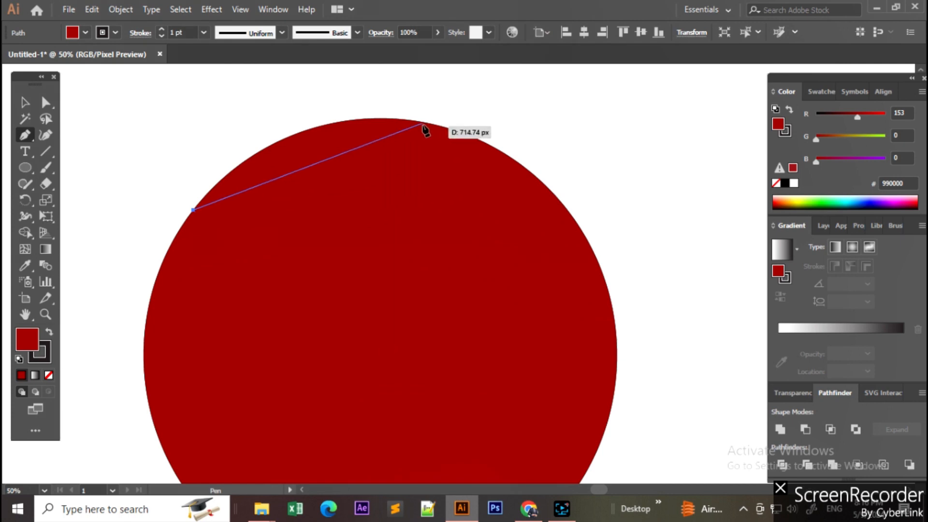
Trace clockwise around the circle's outline with five more Pen anchor points, shaping the curves to follow the edge.
{"action": "left_click_drag", "start_coordinate": [424, 123], "coordinate": [572, 146]}
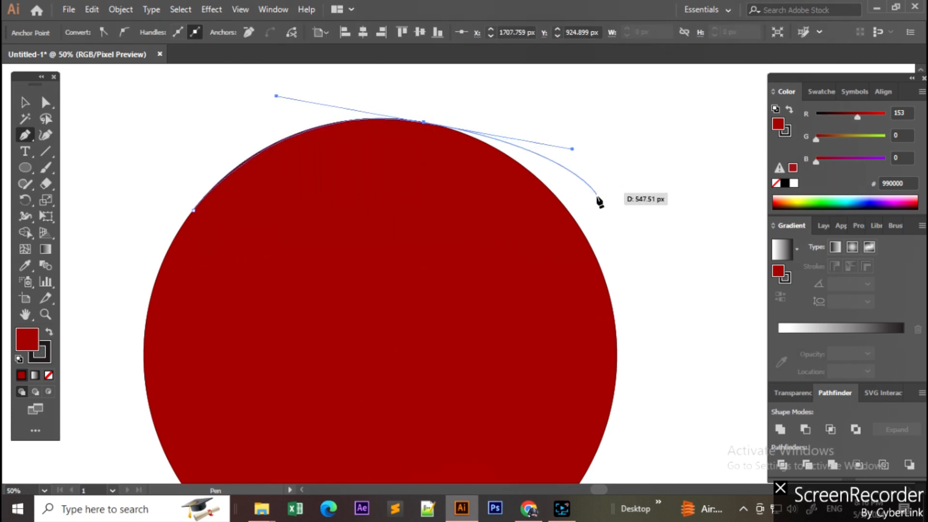
{"action": "left_click", "coordinate": [606, 284]}
{"action": "key", "text": "space"}
{"action": "left_click_drag", "start_coordinate": [619, 307], "coordinate": [594, 145]}
{"action": "left_click_drag", "start_coordinate": [522, 358], "coordinate": [418, 464]}
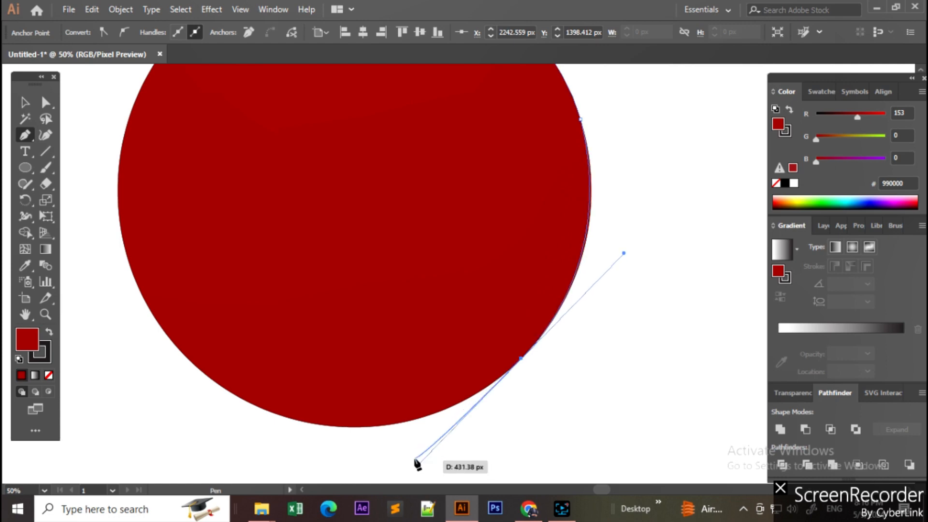
{"action": "left_click_drag", "start_coordinate": [230, 391], "coordinate": [168, 362]}
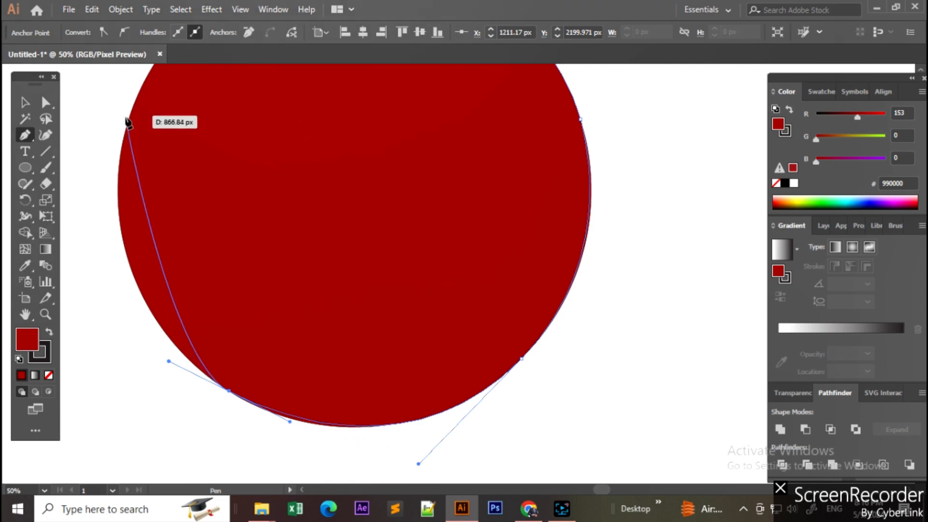
{"action": "left_click_drag", "start_coordinate": [128, 122], "coordinate": [169, 133]}
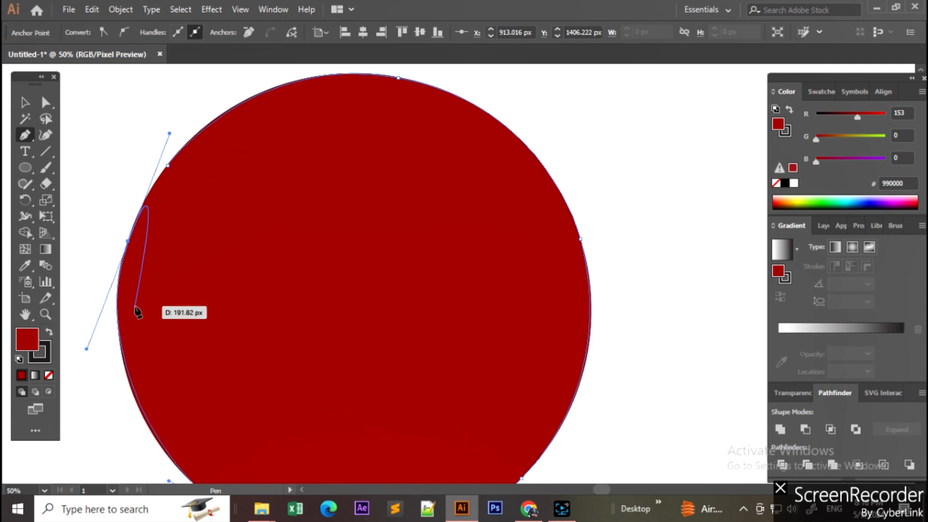
Finish the pen-traced path and delete it from on top of the circle.
{"action": "key", "text": "v"}
{"action": "left_click", "coordinate": [93, 187]}
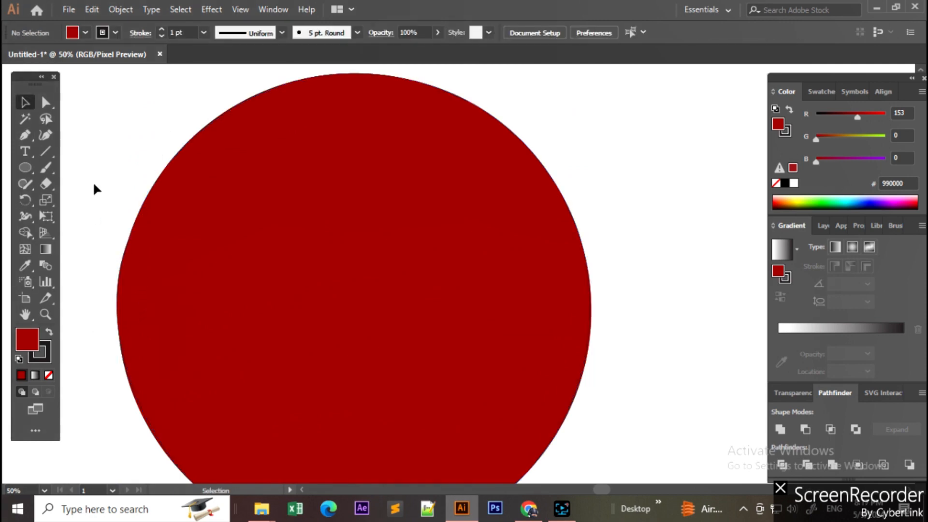
{"action": "left_click", "coordinate": [213, 216]}
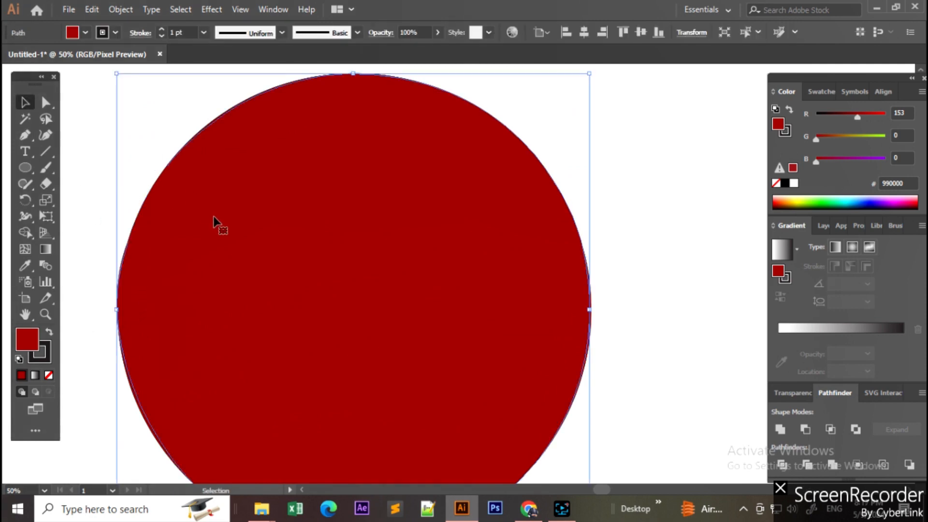
{"action": "key", "text": "ctrl+2"}
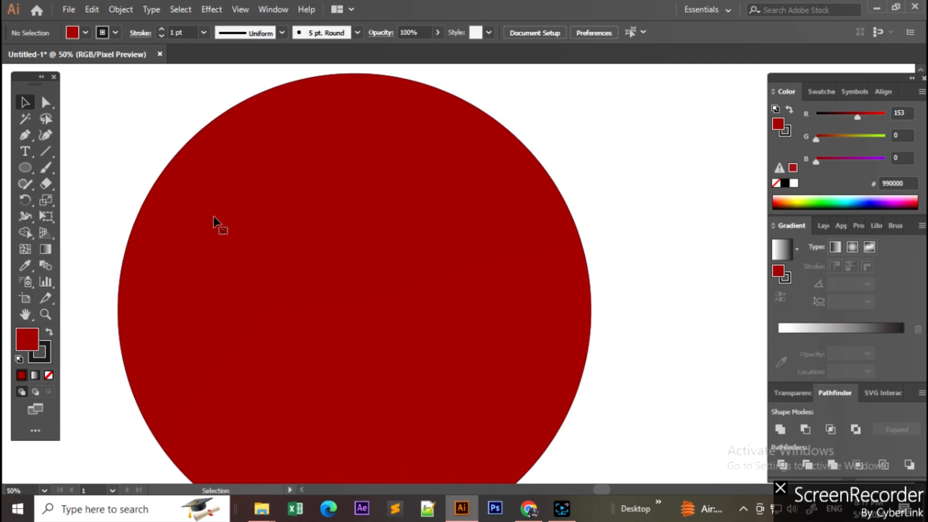
{"action": "left_click", "coordinate": [46, 134]}
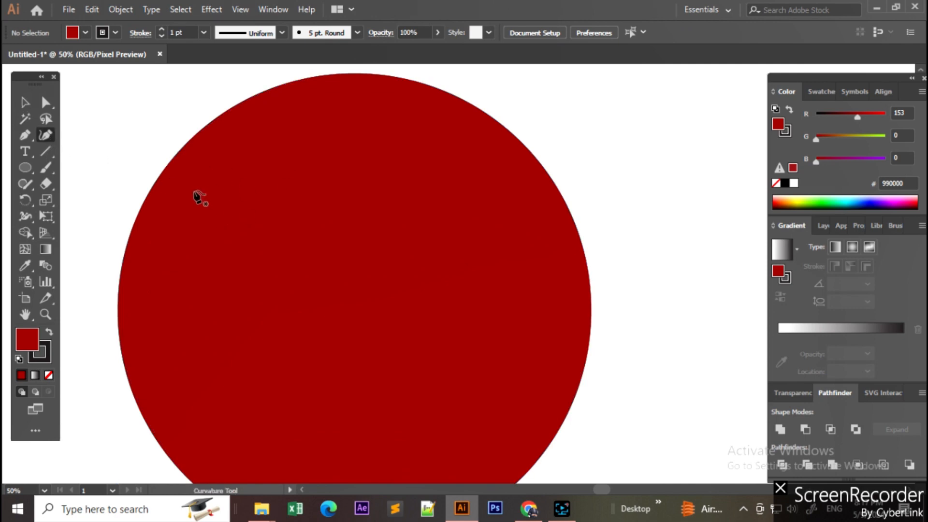
{"action": "scroll", "coordinate": [197, 205], "scroll_direction": "down", "scroll_amount": 1}
{"action": "scroll", "coordinate": [197, 205], "scroll_direction": "down", "scroll_amount": 1}
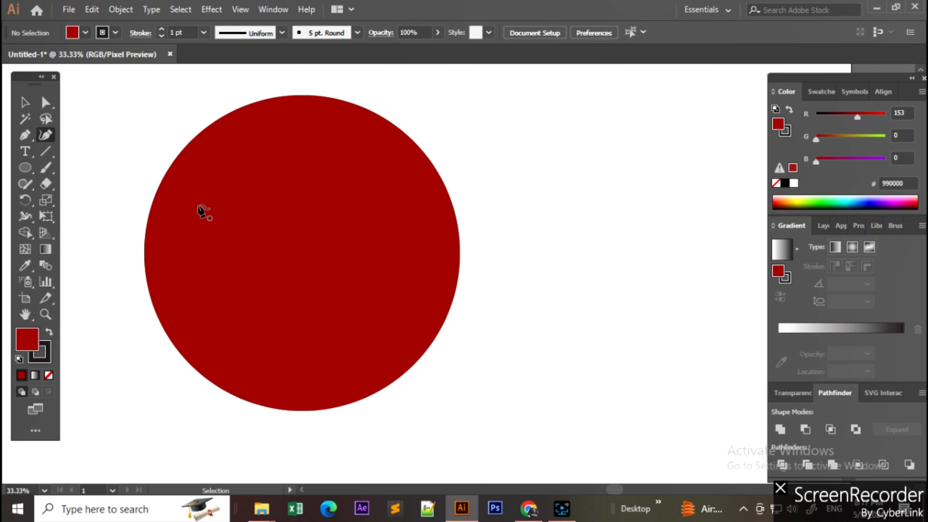
{"action": "left_click", "coordinate": [159, 189]}
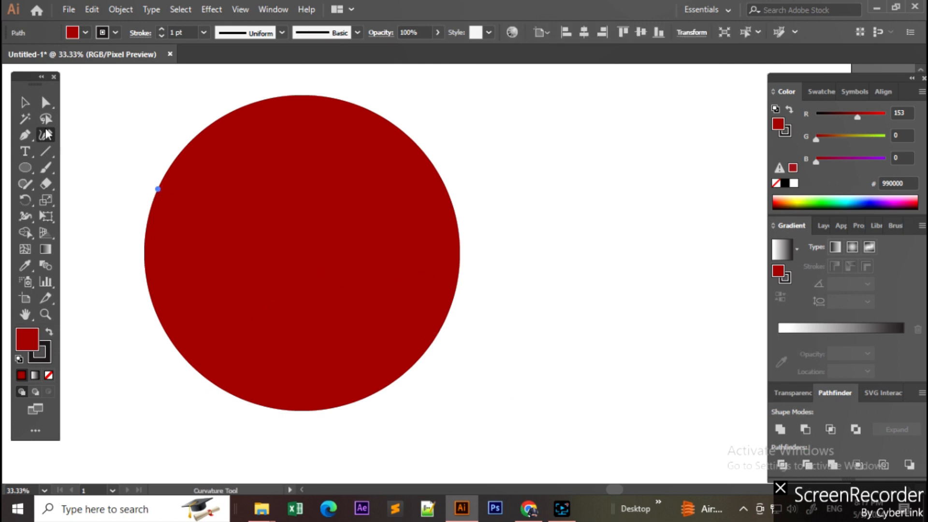
{"action": "left_click", "coordinate": [25, 102]}
{"action": "left_click", "coordinate": [111, 167]}
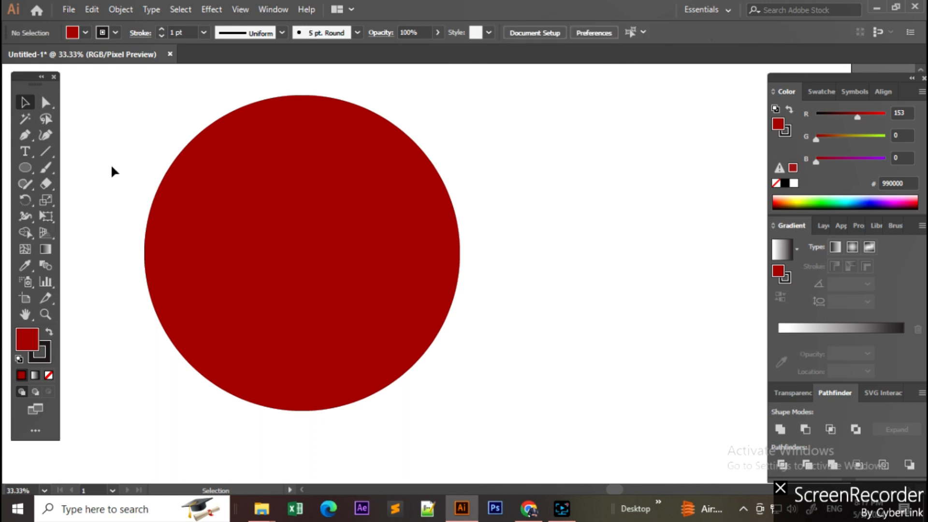
Start a Curvature tool path with two corner points on the circle's upper-left and lower-right edges, joined by a straight segment.
{"action": "left_click", "coordinate": [46, 136]}
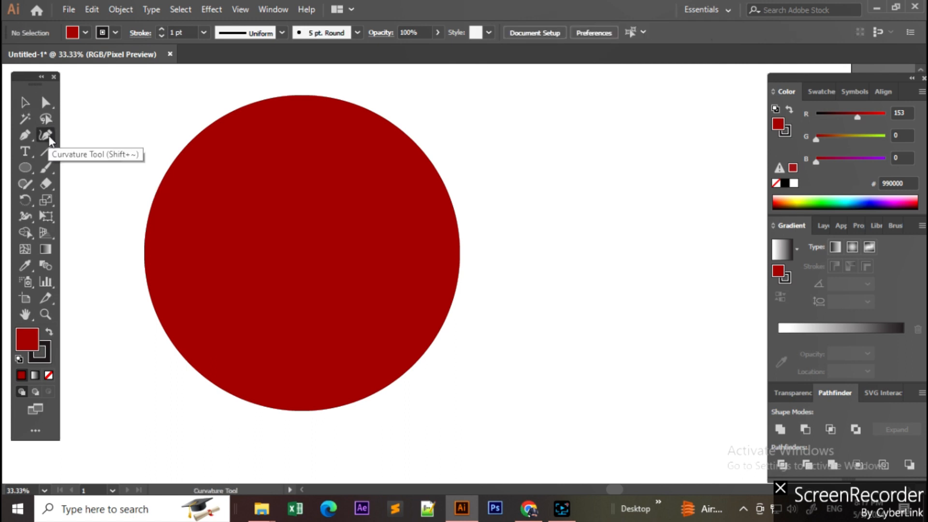
{"action": "key", "text": "alt"}
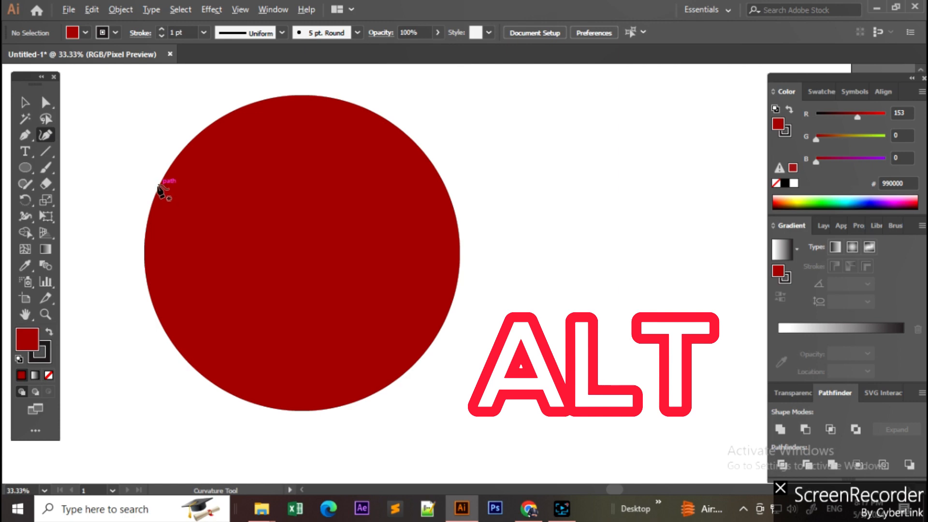
{"action": "left_click", "coordinate": [160, 183], "text": "alt"}
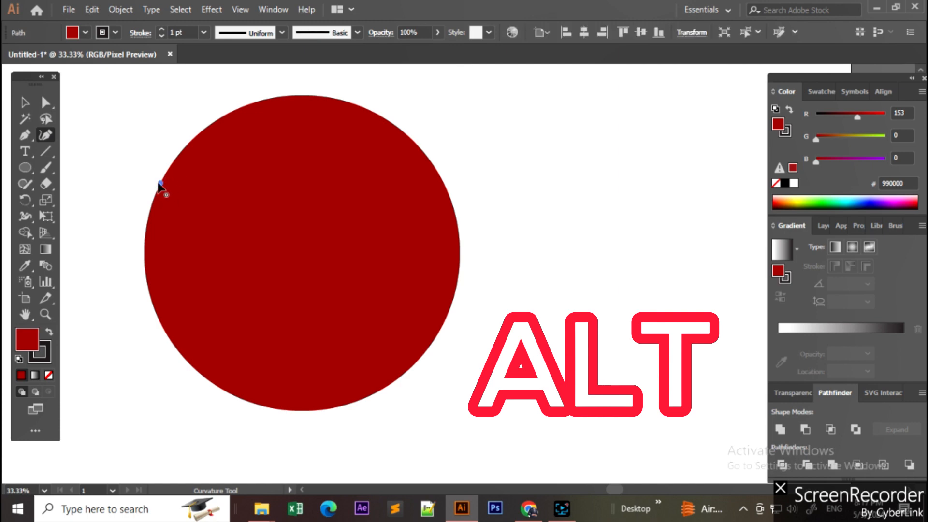
{"action": "left_click", "coordinate": [444, 321], "text": "alt"}
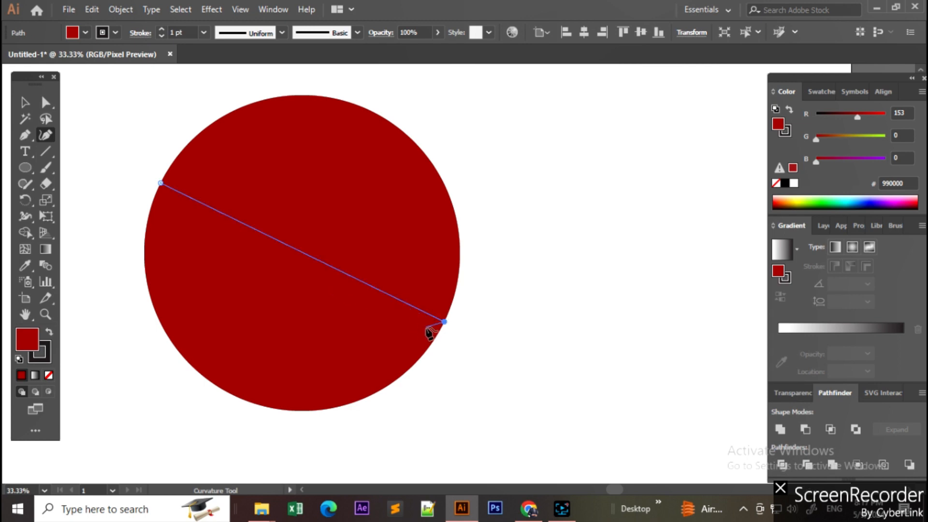
Close the Curvature path and bend its two sides onto the circle's lower-left and upper-right edges.
{"action": "left_click", "coordinate": [298, 251]}
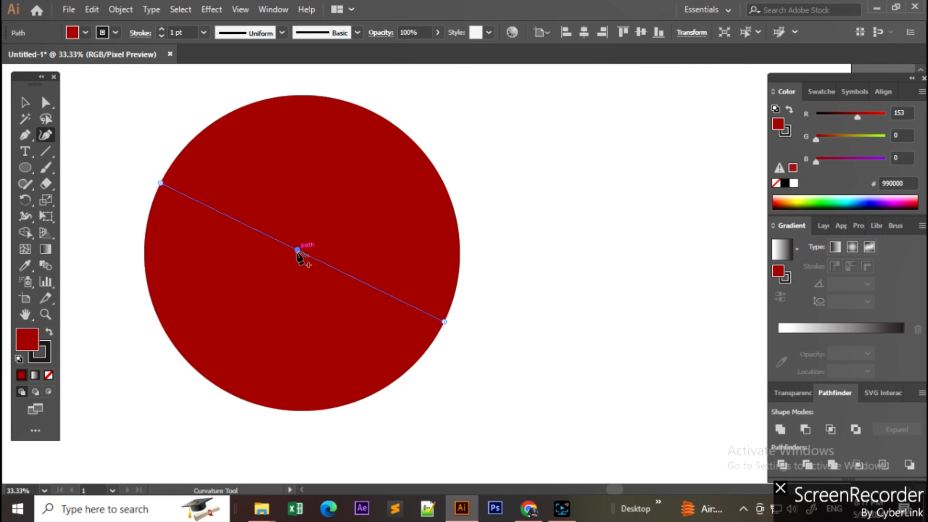
{"action": "left_click_drag", "start_coordinate": [297, 250], "coordinate": [228, 394]}
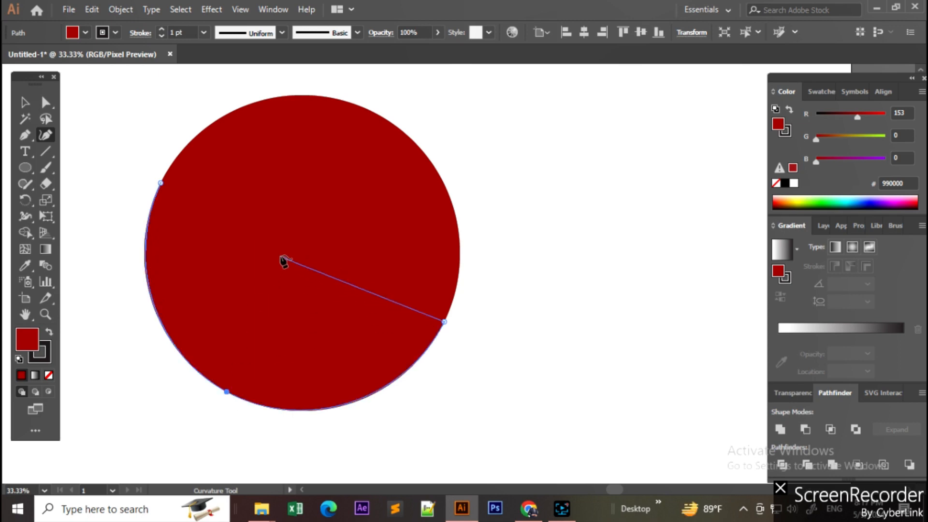
{"action": "left_click", "coordinate": [161, 184]}
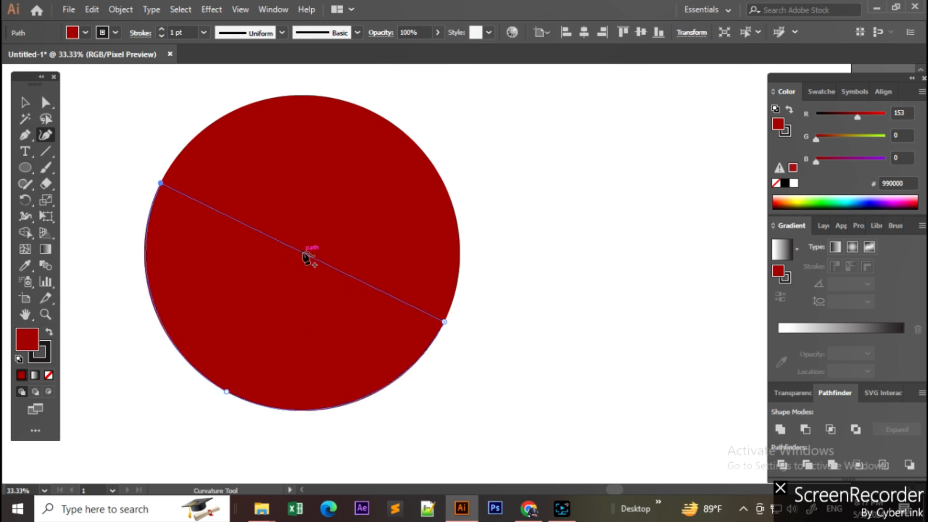
{"action": "left_click_drag", "start_coordinate": [306, 252], "coordinate": [381, 116]}
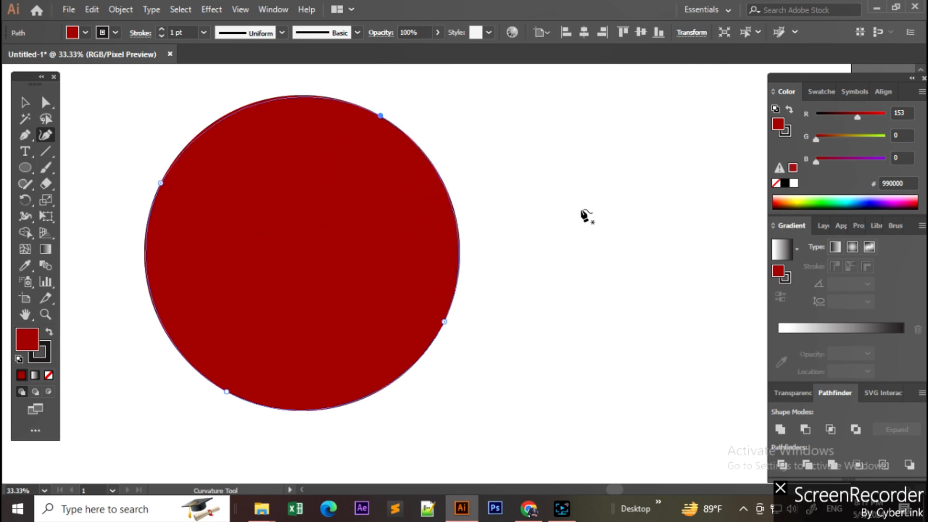
Move the traced circle to the right of the original circle and deselect it.
{"action": "left_click", "coordinate": [26, 102]}
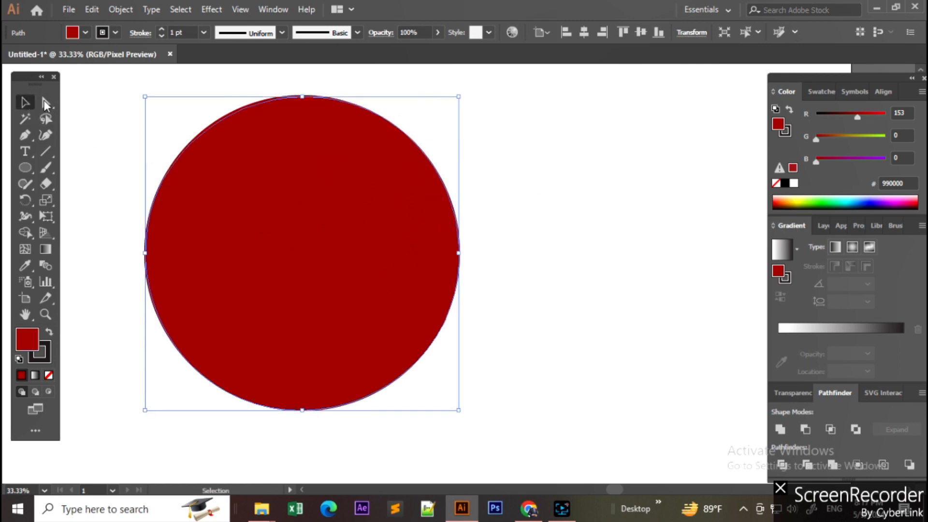
{"action": "left_click", "coordinate": [498, 153]}
{"action": "left_click_drag", "start_coordinate": [400, 201], "coordinate": [602, 169]}
{"action": "left_click", "coordinate": [578, 438]}
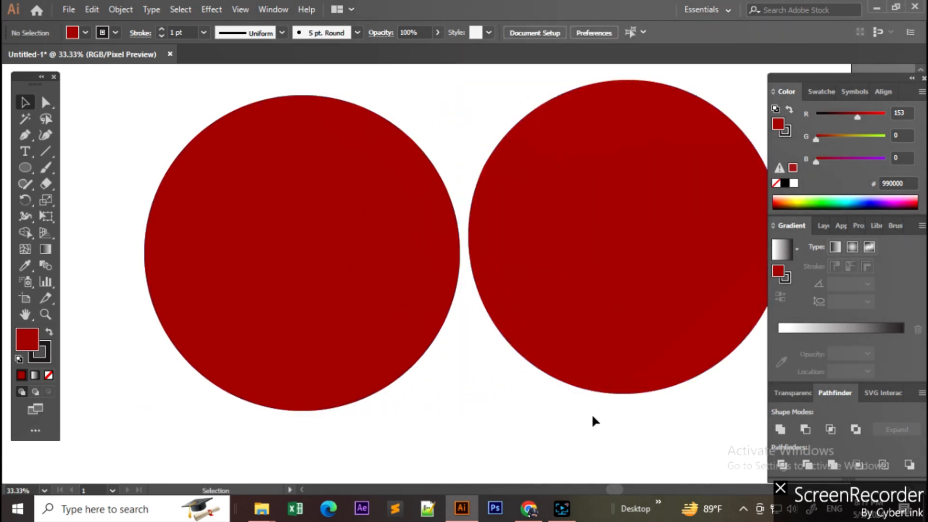
Inspect the traced circle's outline up close and compare its shape with the original circle beside it.
{"action": "scroll", "coordinate": [603, 413], "scroll_direction": "down", "scroll_amount": 1}
{"action": "scroll", "coordinate": [625, 387], "scroll_direction": "up", "scroll_amount": 1}
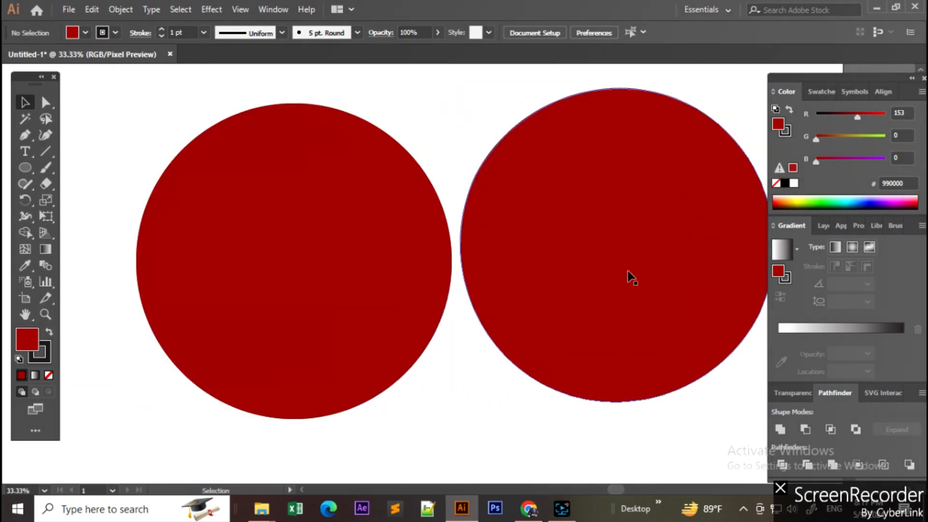
{"action": "scroll", "coordinate": [630, 276], "scroll_direction": "up", "scroll_amount": 3}
{"action": "scroll", "coordinate": [630, 275], "scroll_direction": "right", "scroll_amount": 2}
{"action": "scroll", "coordinate": [575, 332], "scroll_direction": "up", "scroll_amount": 1}
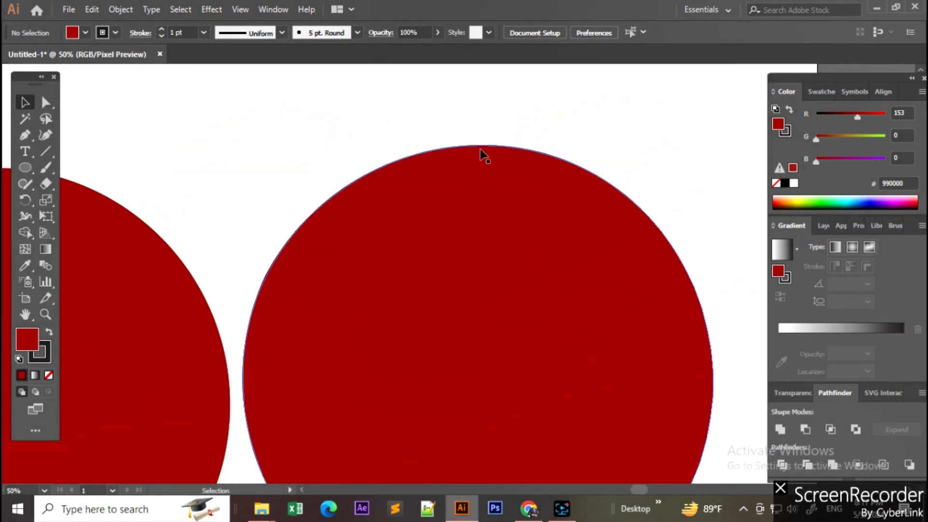
{"action": "scroll", "coordinate": [541, 315], "scroll_direction": "down", "scroll_amount": 4}
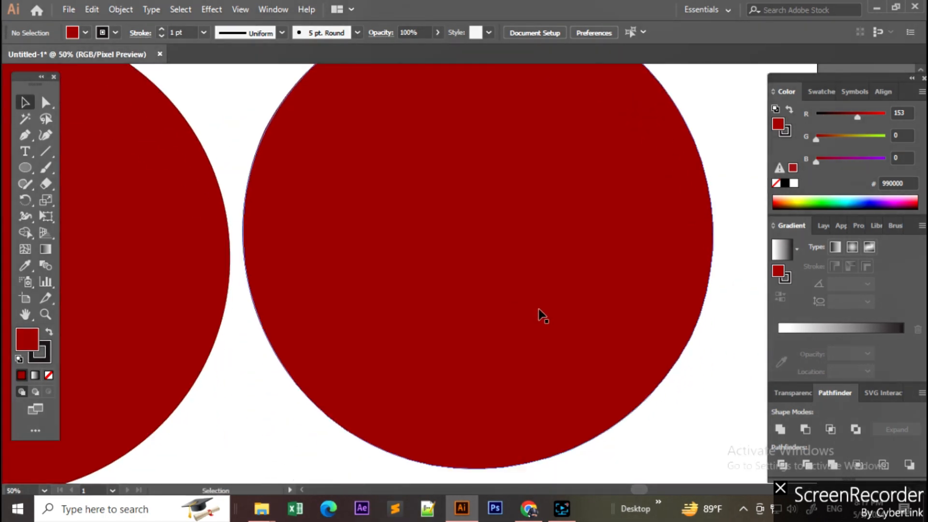
{"action": "scroll", "coordinate": [535, 373], "scroll_direction": "down", "scroll_amount": 2}
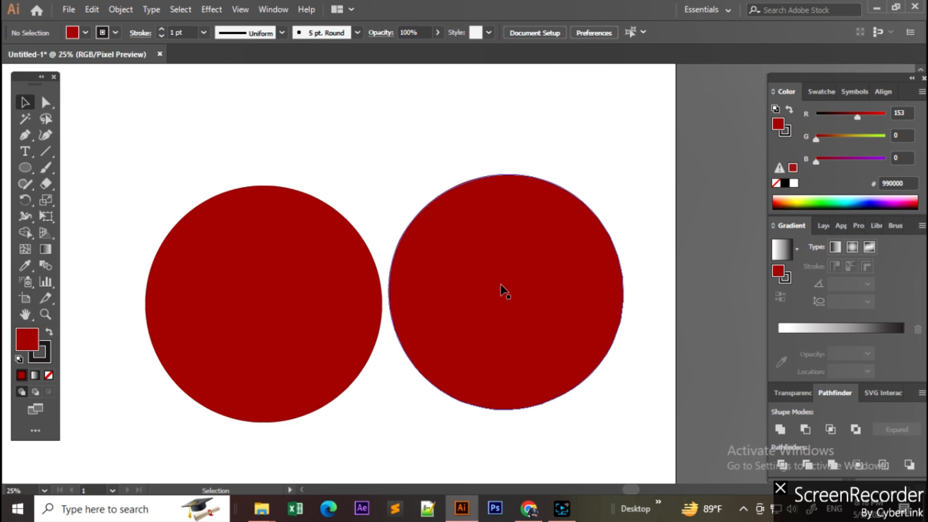
{"action": "scroll", "coordinate": [505, 286], "scroll_direction": "down", "scroll_amount": 1}
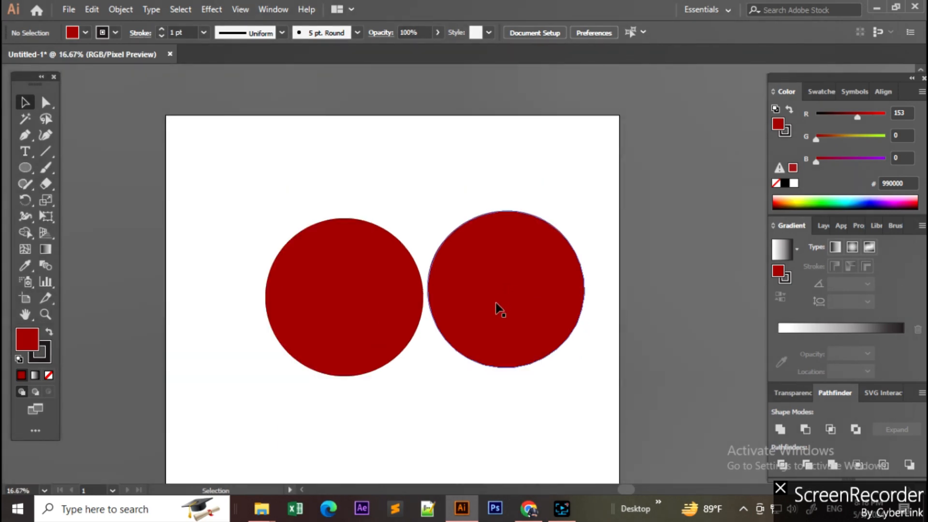
{"action": "scroll", "coordinate": [491, 321], "scroll_direction": "down", "scroll_amount": 2}
{"action": "scroll", "coordinate": [437, 319], "scroll_direction": "up", "scroll_amount": 1}
{"action": "scroll", "coordinate": [437, 319], "scroll_direction": "down", "scroll_amount": 1}
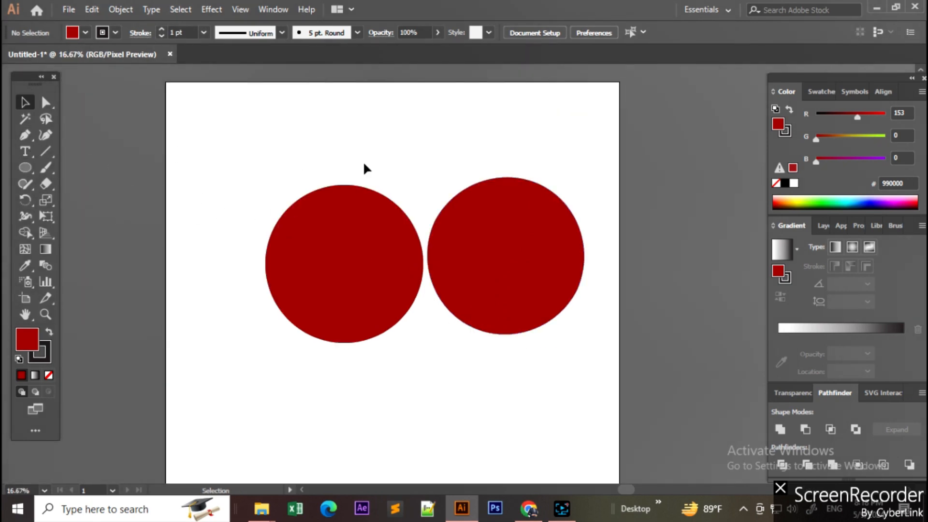
Delete both the traced circle and the original circle from the artboard.
{"action": "left_click", "coordinate": [495, 256]}
{"action": "key", "text": "Delete"}
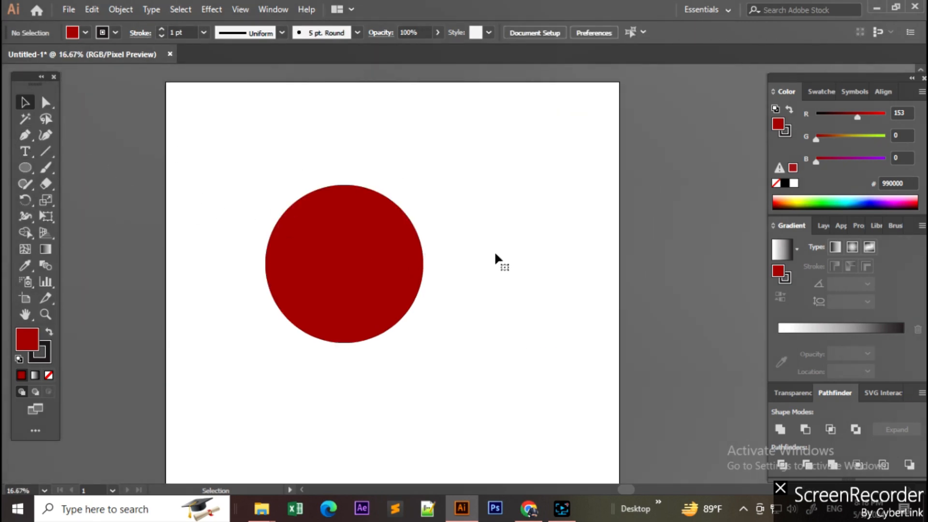
{"action": "left_click", "coordinate": [318, 249]}
{"action": "key", "text": "Delete"}
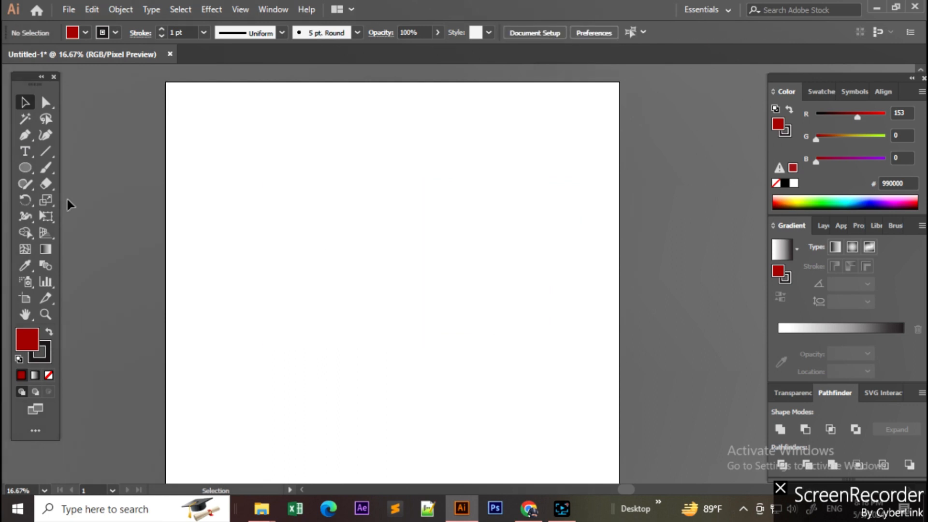
Draw a wide red rectangle in the artboard's upper half, round all four corners heavily, and deselect it.
{"action": "left_click_drag", "start_coordinate": [30, 163], "coordinate": [79, 169]}
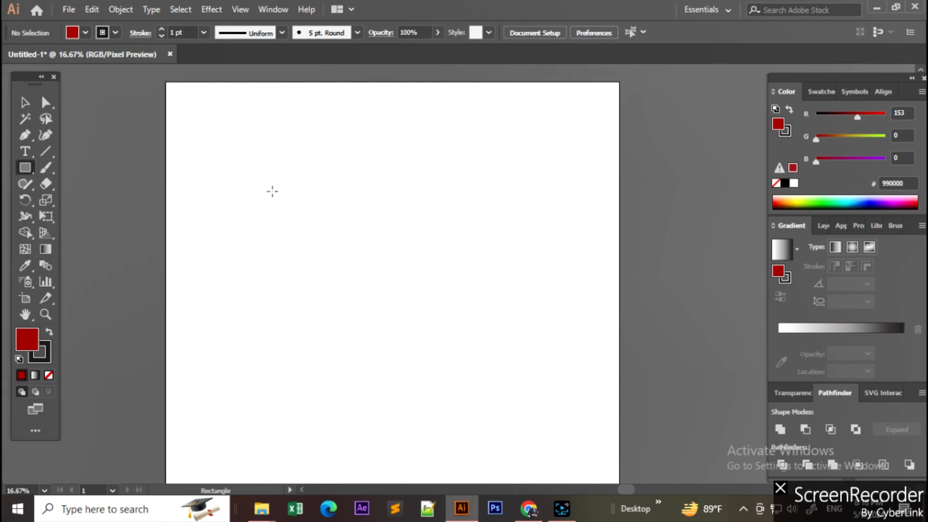
{"action": "left_click_drag", "start_coordinate": [251, 174], "coordinate": [423, 300]}
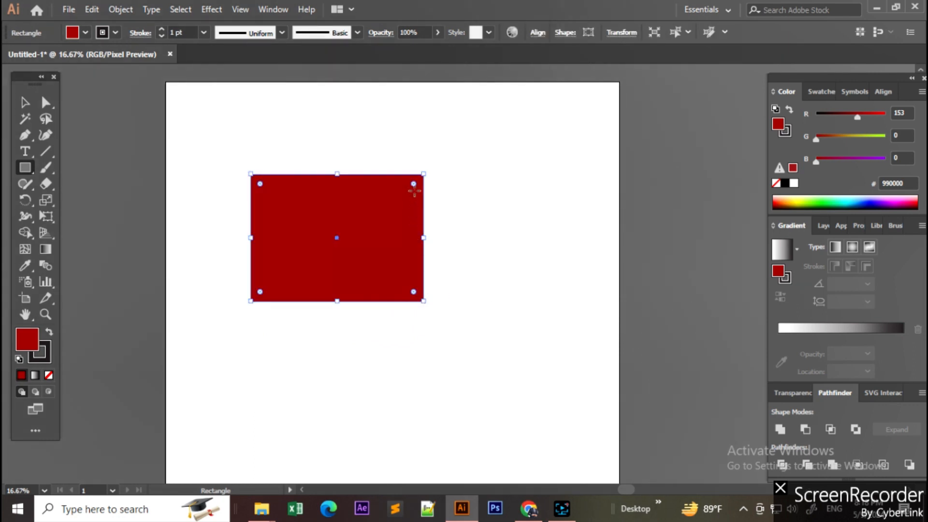
{"action": "left_click_drag", "start_coordinate": [414, 184], "coordinate": [416, 220]}
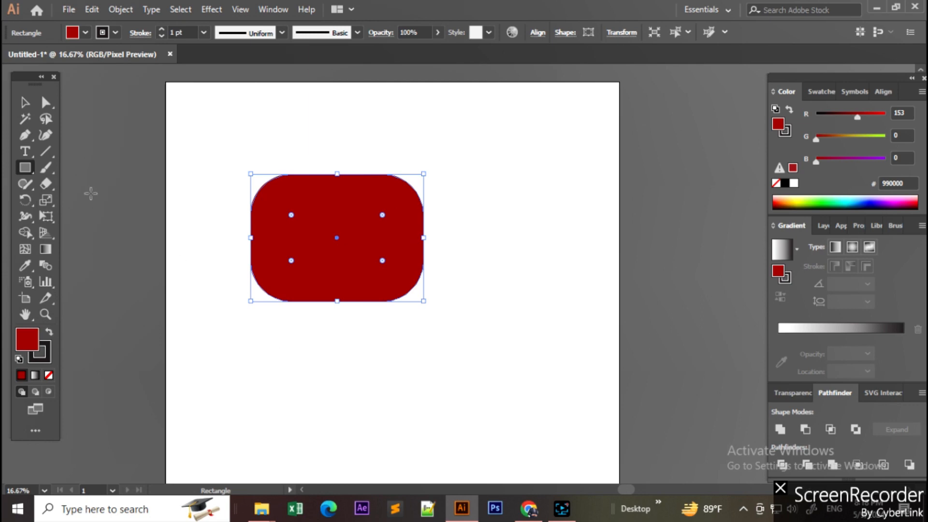
{"action": "left_click", "coordinate": [26, 103]}
{"action": "left_click", "coordinate": [511, 342]}
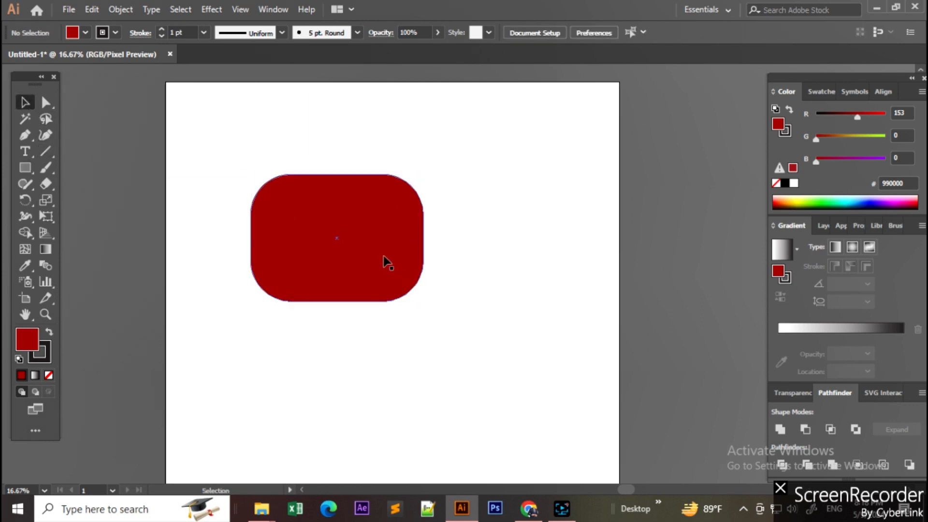
{"action": "left_click", "coordinate": [383, 260]}
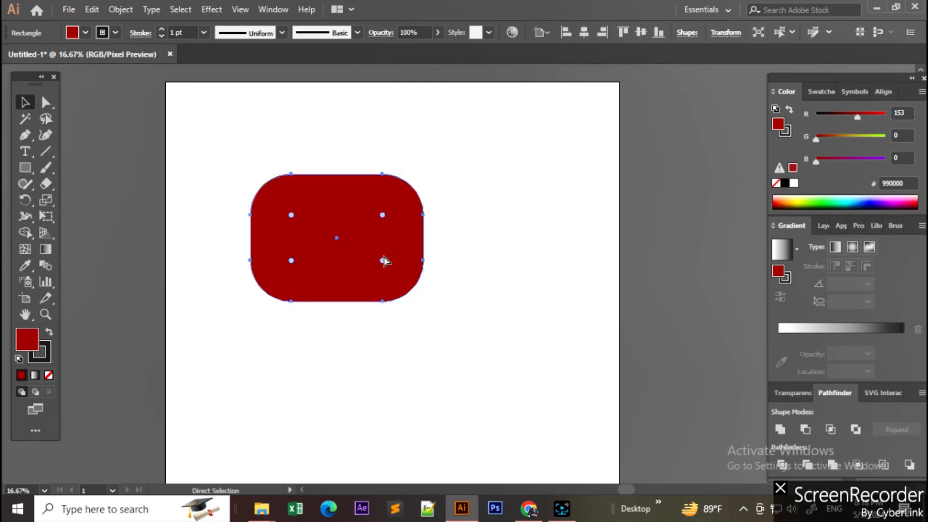
{"action": "key", "text": "ctrl+shift+a"}
{"action": "scroll", "coordinate": [482, 272], "scroll_direction": "up", "scroll_amount": 1}
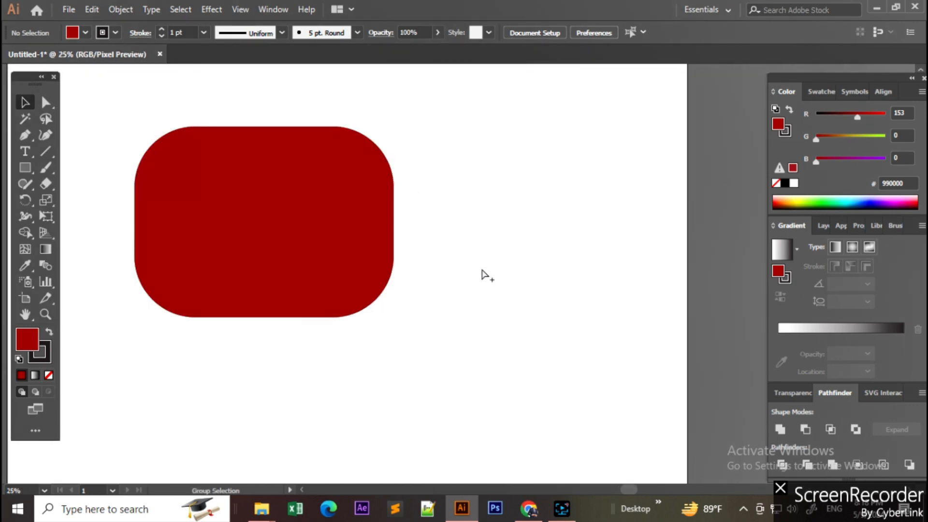
{"action": "left_click_drag", "start_coordinate": [294, 243], "coordinate": [305, 264]}
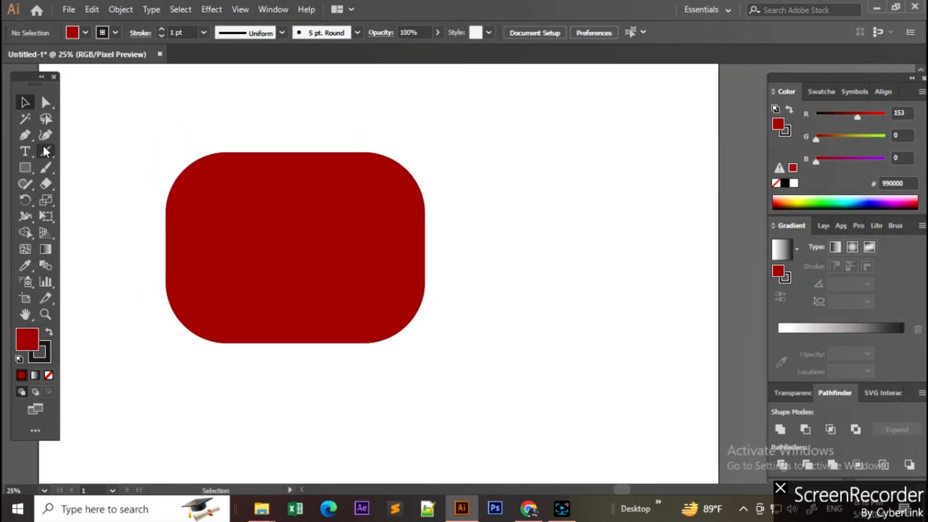
Start a Pen tool path with an anchor point on the rounded rectangle's top edge, before the upper-right corner.
{"action": "left_click", "coordinate": [25, 136]}
{"action": "scroll", "coordinate": [383, 202], "scroll_direction": "up", "scroll_amount": 1}
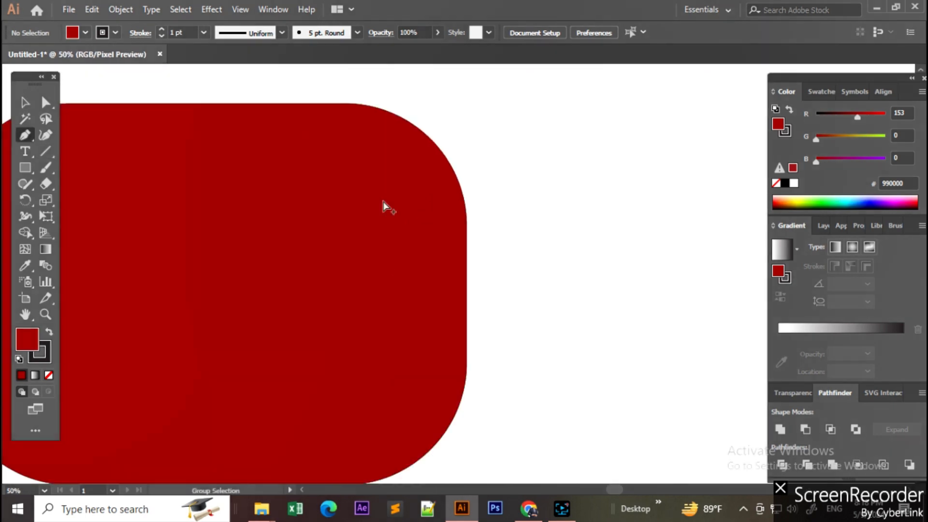
{"action": "left_click_drag", "start_coordinate": [320, 174], "coordinate": [367, 210]}
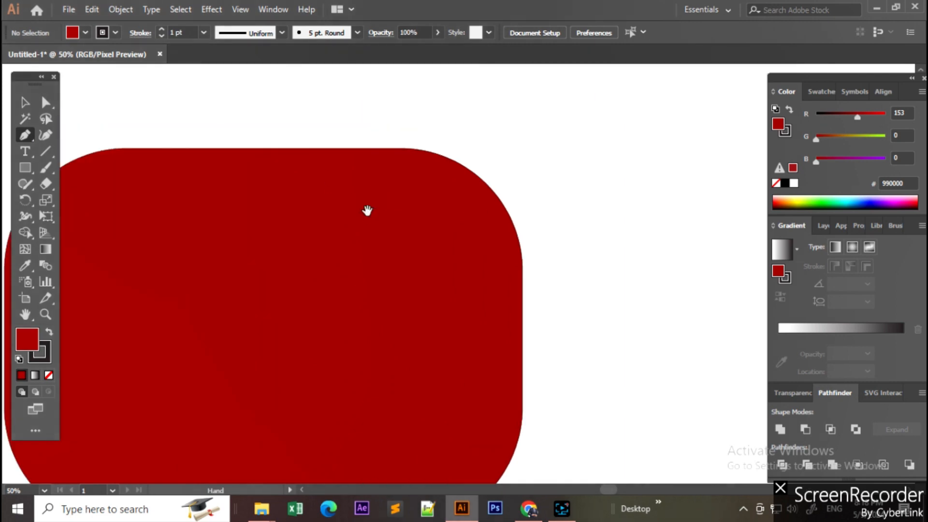
{"action": "left_click", "coordinate": [322, 148]}
{"action": "left_click_drag", "start_coordinate": [515, 226], "coordinate": [542, 317]}
{"action": "key", "text": "ctrl"}
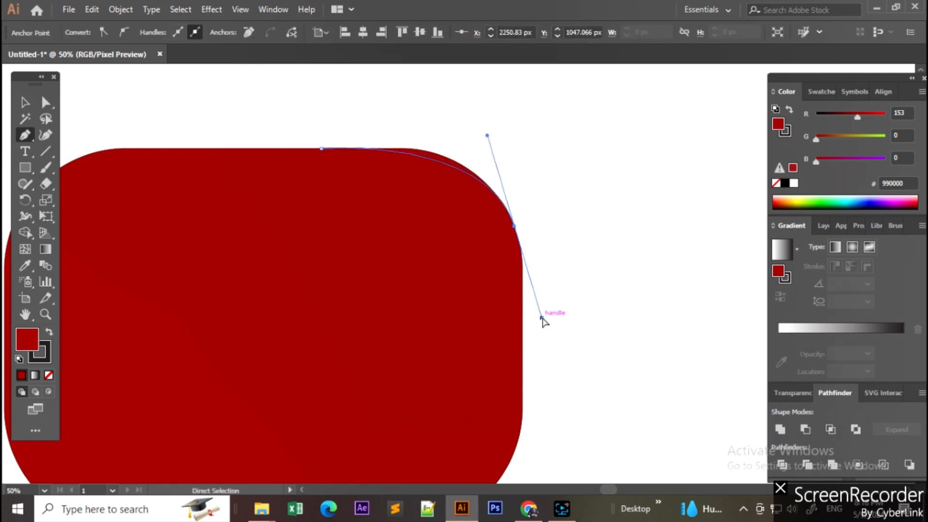
{"action": "key", "text": "ctrl+z"}
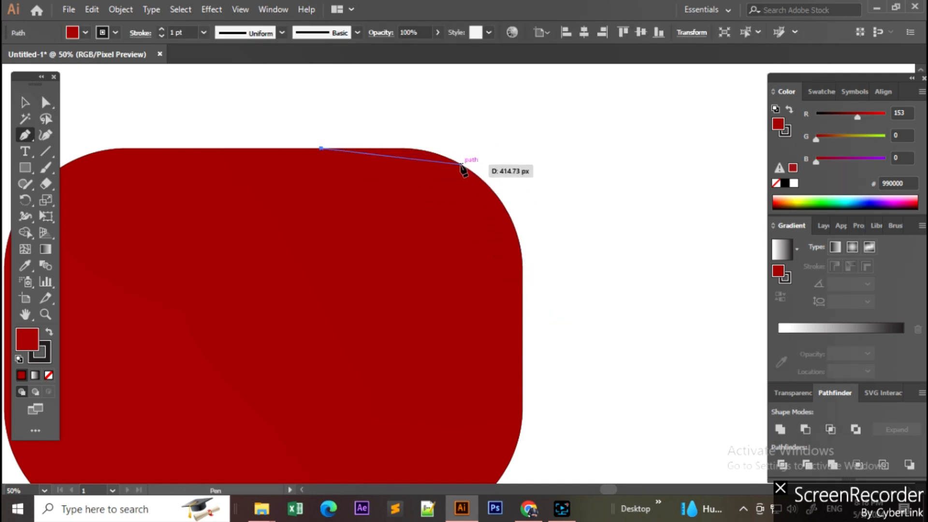
Trace the upper-right corner with curved Pen segments, ending with a smooth anchor point on the right edge.
{"action": "left_click_drag", "start_coordinate": [462, 165], "coordinate": [523, 259]}
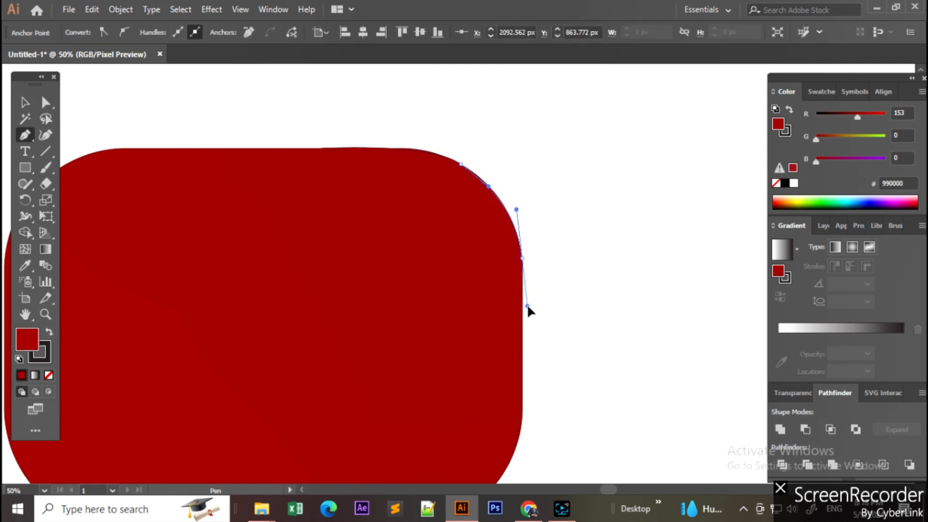
{"action": "left_click_drag", "start_coordinate": [527, 306], "coordinate": [527, 306]}
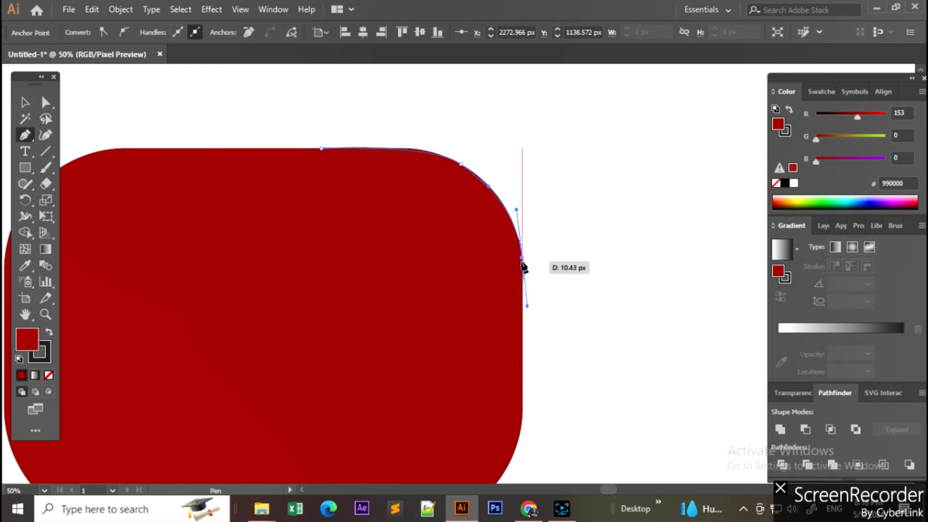
Start a new Pen path low on the right edge and curve it to an anchor point partway around the lower-right corner.
{"action": "left_click_drag", "start_coordinate": [528, 313], "coordinate": [513, 184]}
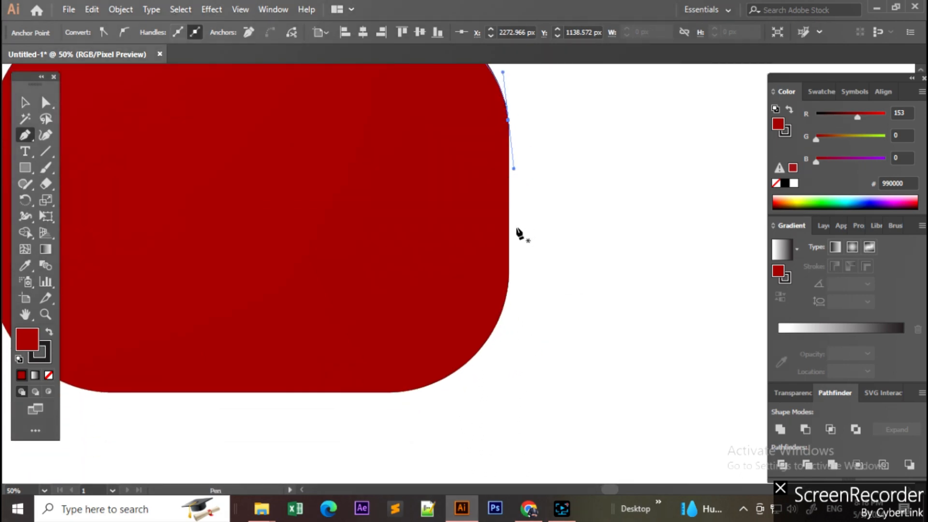
{"action": "left_click", "coordinate": [509, 280]}
{"action": "left_click_drag", "start_coordinate": [444, 378], "coordinate": [384, 409]}
{"action": "scroll", "coordinate": [518, 344], "scroll_direction": "up", "scroll_amount": 4}
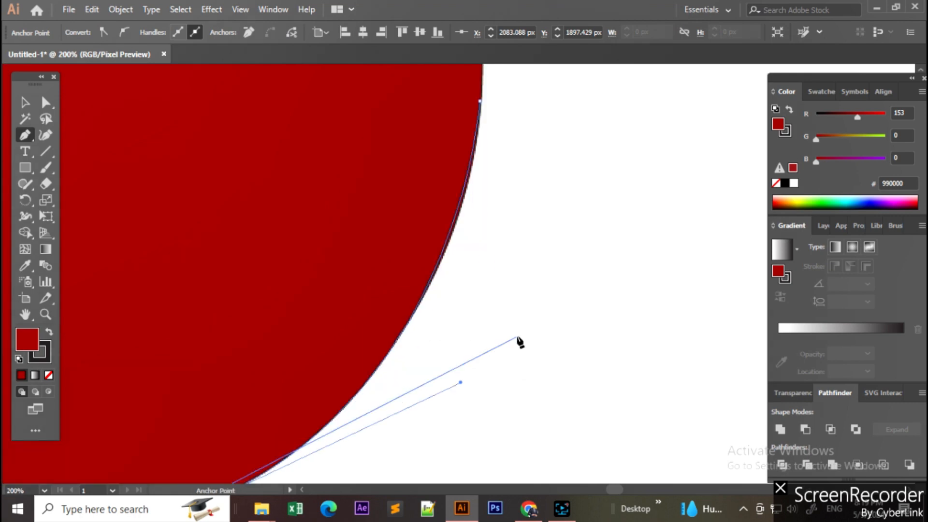
{"action": "left_click_drag", "start_coordinate": [516, 139], "coordinate": [518, 259]}
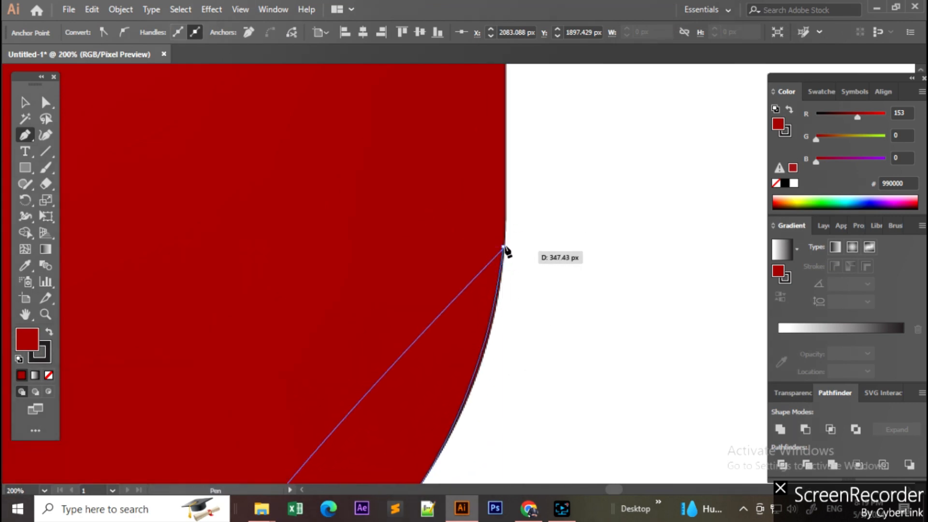
{"action": "scroll", "coordinate": [557, 322], "scroll_direction": "down", "scroll_amount": 5}
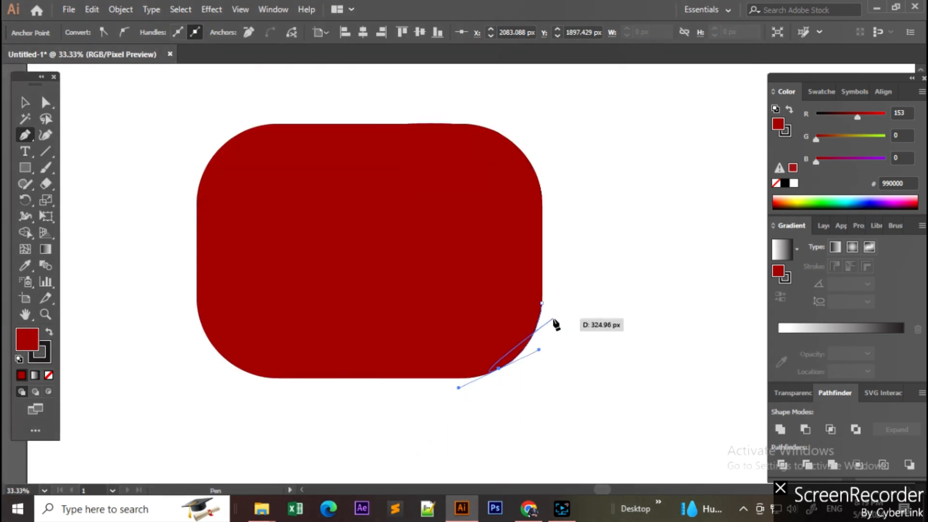
Remove the corner anchor's outgoing handle and add a curved segment ending on the bottom edge.
{"action": "left_click", "coordinate": [499, 369]}
{"action": "scroll", "coordinate": [513, 387], "scroll_direction": "up", "scroll_amount": 1}
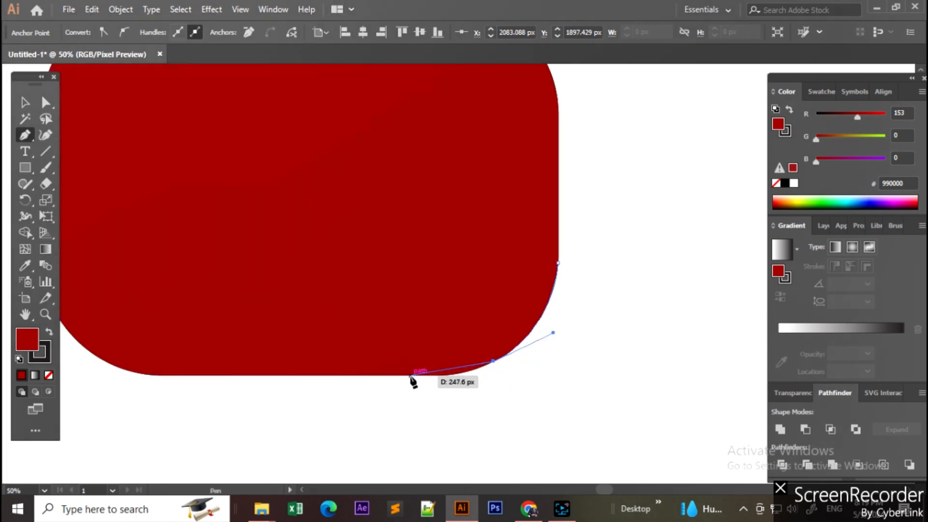
{"action": "left_click_drag", "start_coordinate": [411, 376], "coordinate": [389, 379]}
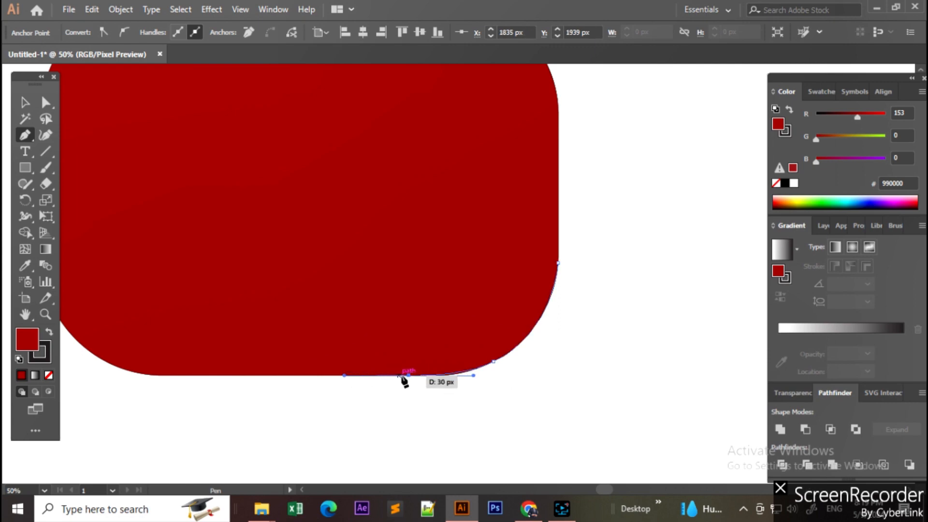
Extend the path straight along the bottom edge and around the lower-left corner with two curved segments, and leave the Pen tool.
{"action": "left_click_drag", "start_coordinate": [319, 386], "coordinate": [529, 377]}
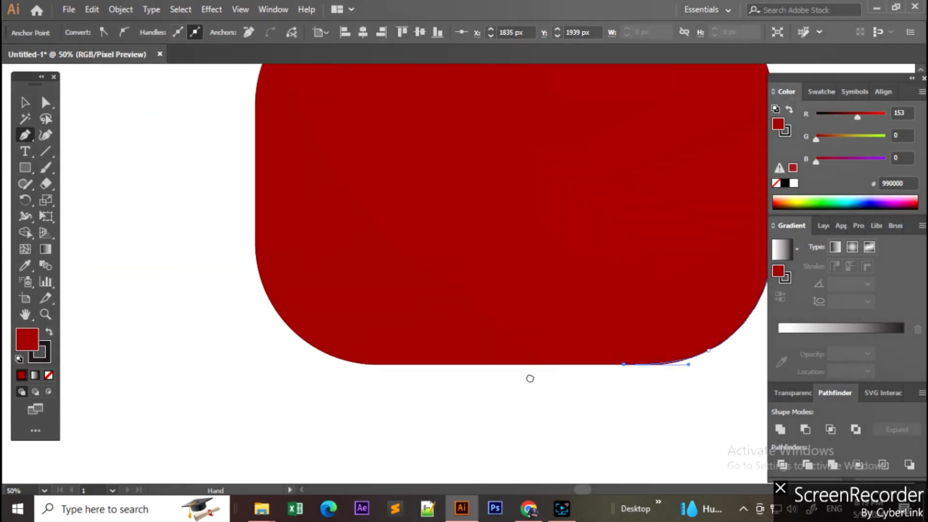
{"action": "left_click", "coordinate": [379, 364]}
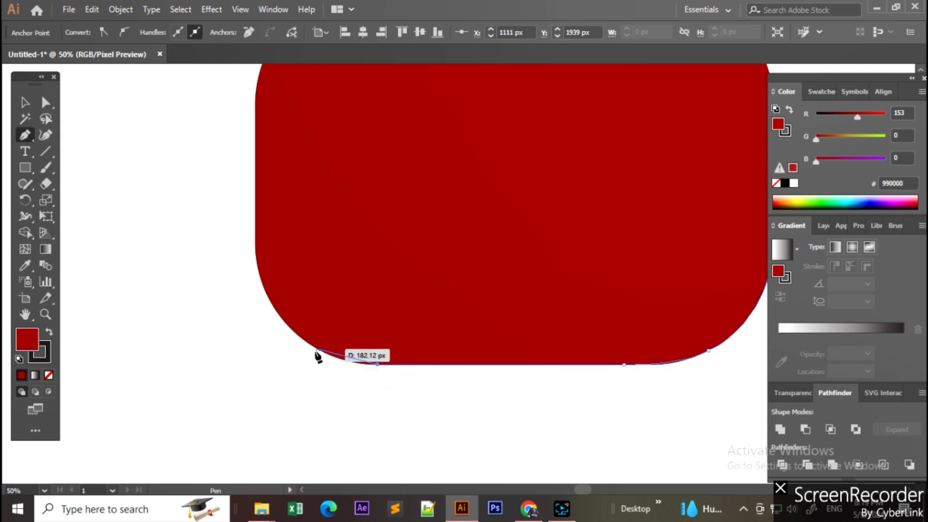
{"action": "left_click_drag", "start_coordinate": [295, 333], "coordinate": [246, 293]}
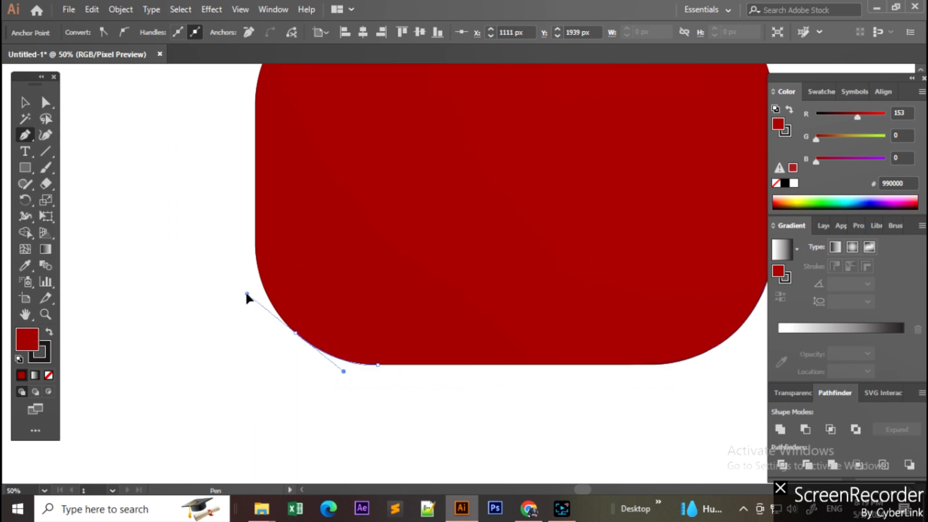
{"action": "left_click", "coordinate": [296, 333]}
{"action": "left_click_drag", "start_coordinate": [255, 252], "coordinate": [245, 193]}
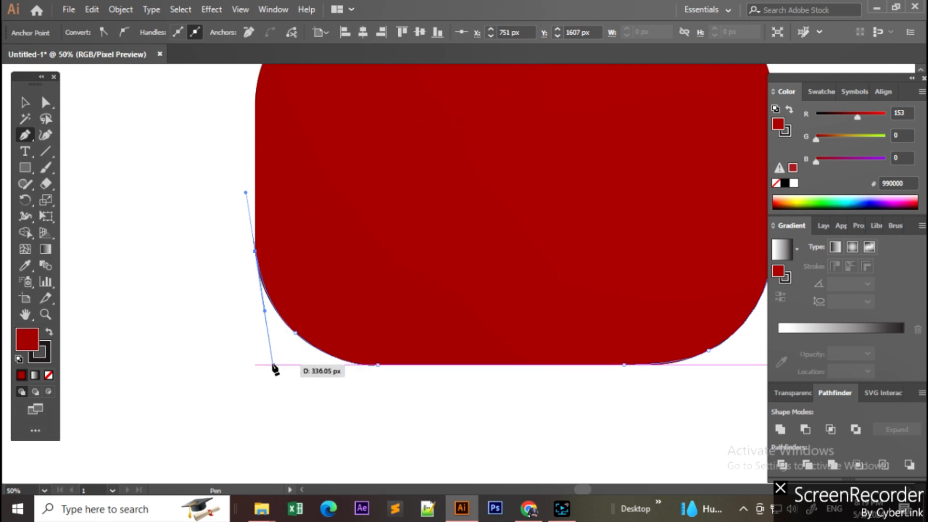
{"action": "scroll", "coordinate": [329, 374], "scroll_direction": "up", "scroll_amount": 3}
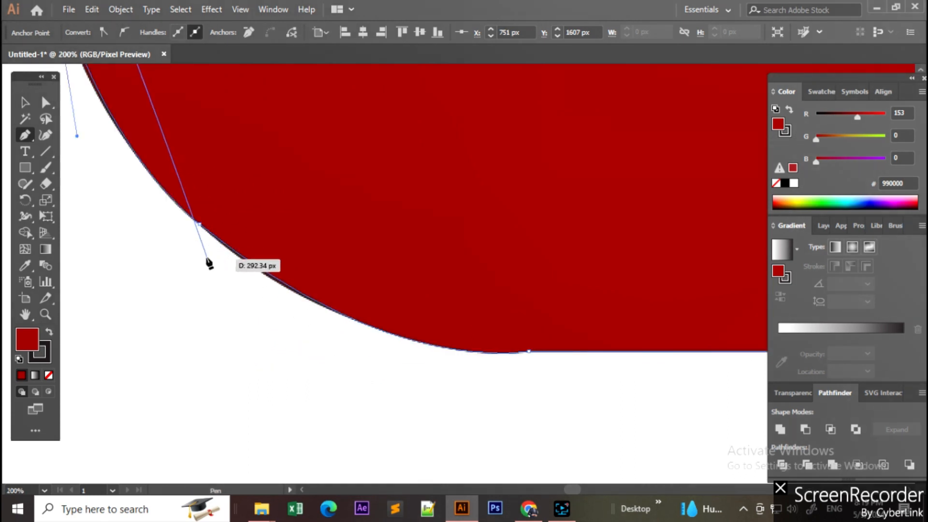
{"action": "scroll", "coordinate": [231, 274], "scroll_direction": "up", "scroll_amount": 1}
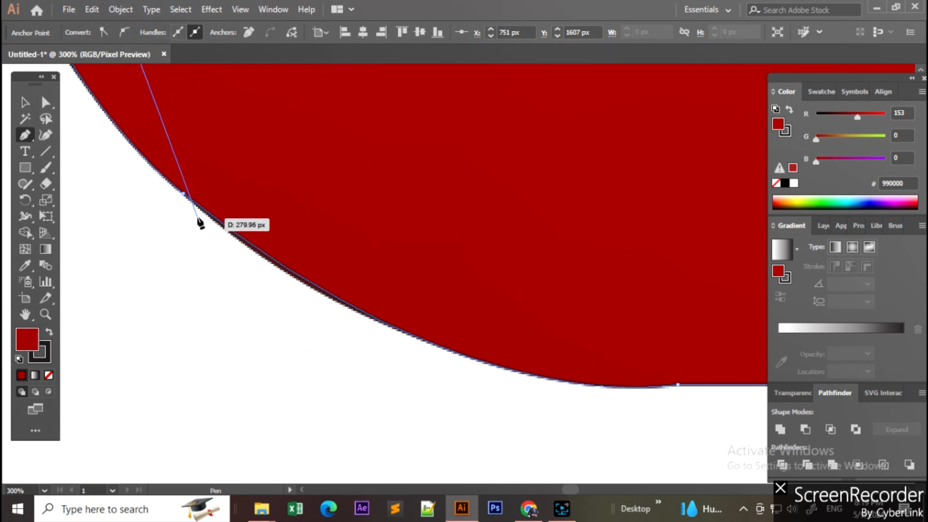
{"action": "scroll", "coordinate": [306, 333], "scroll_direction": "down", "scroll_amount": 6}
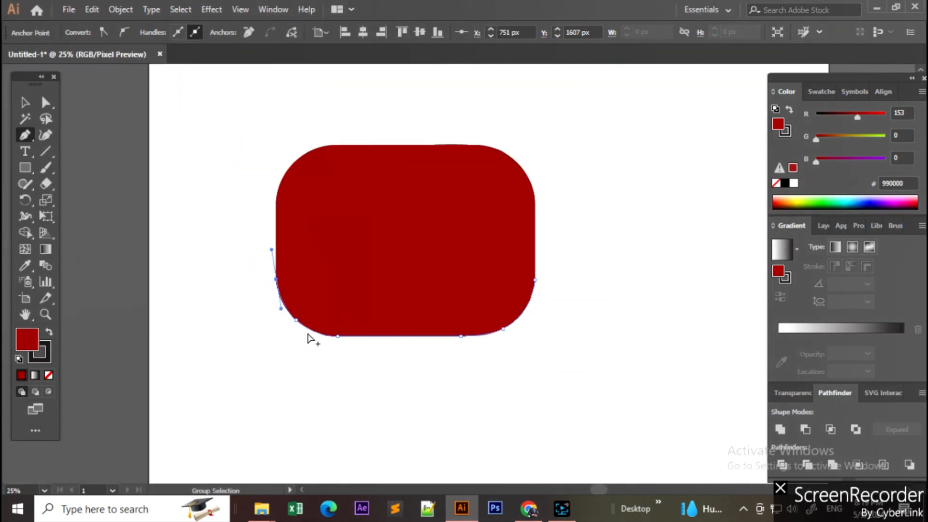
{"action": "left_click", "coordinate": [25, 103]}
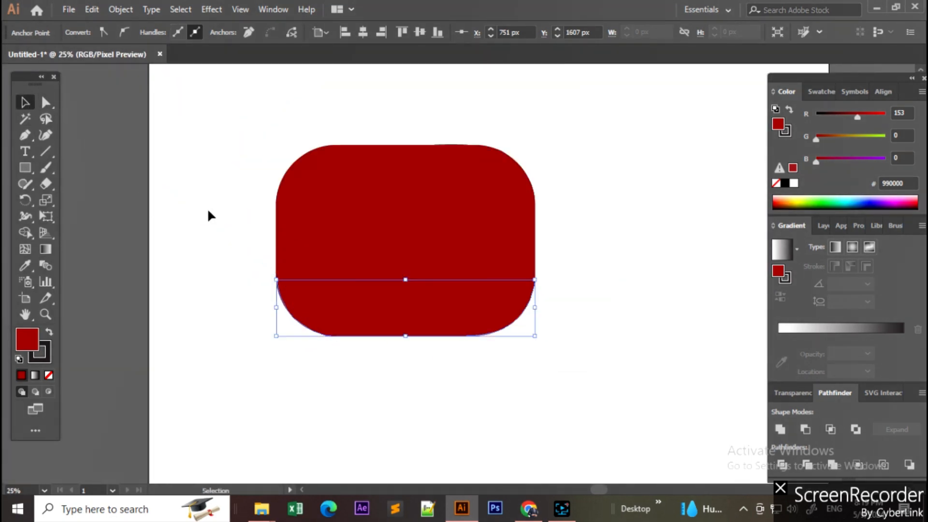
Deselect the Pen-traced path and start a Curvature tool path with points on the rounded rectangle's left, top and right edges.
{"action": "left_click_drag", "start_coordinate": [225, 222], "coordinate": [432, 438]}
{"action": "left_click", "coordinate": [426, 434]}
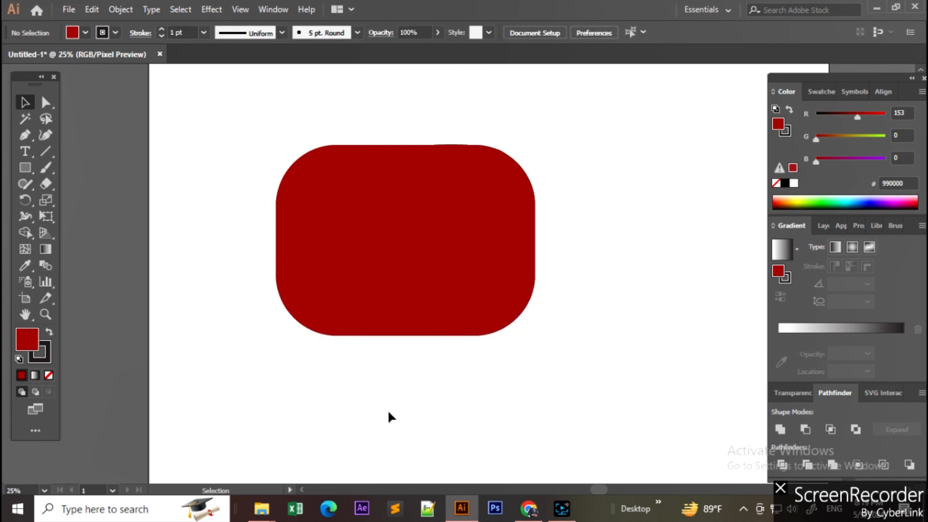
{"action": "left_click", "coordinate": [47, 136]}
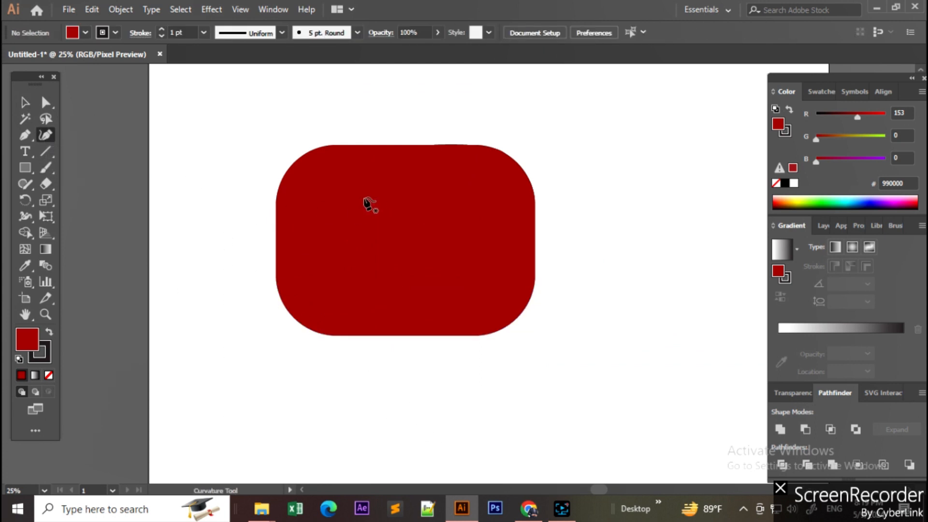
{"action": "scroll", "coordinate": [367, 215], "scroll_direction": "up", "scroll_amount": 2, "text": "alt"}
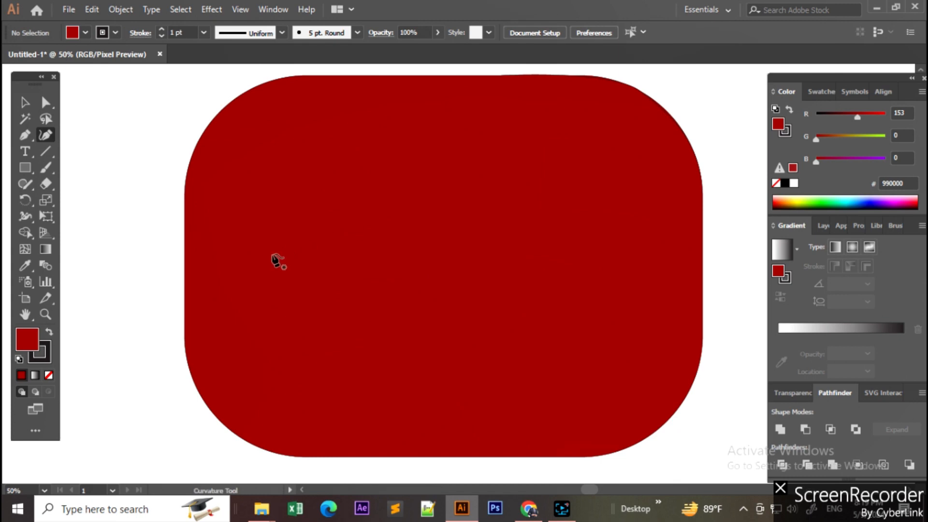
{"action": "scroll", "coordinate": [278, 261], "scroll_direction": "up", "scroll_amount": 2}
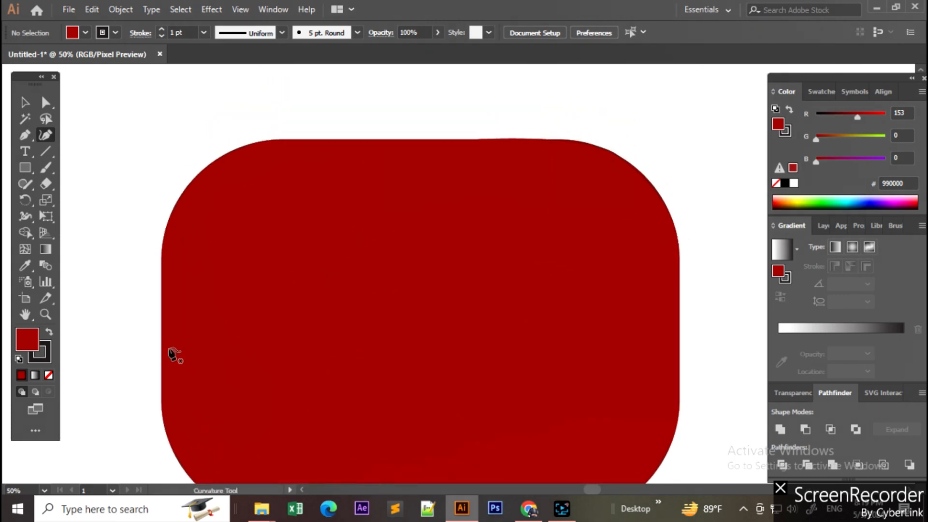
{"action": "left_click", "coordinate": [161, 324]}
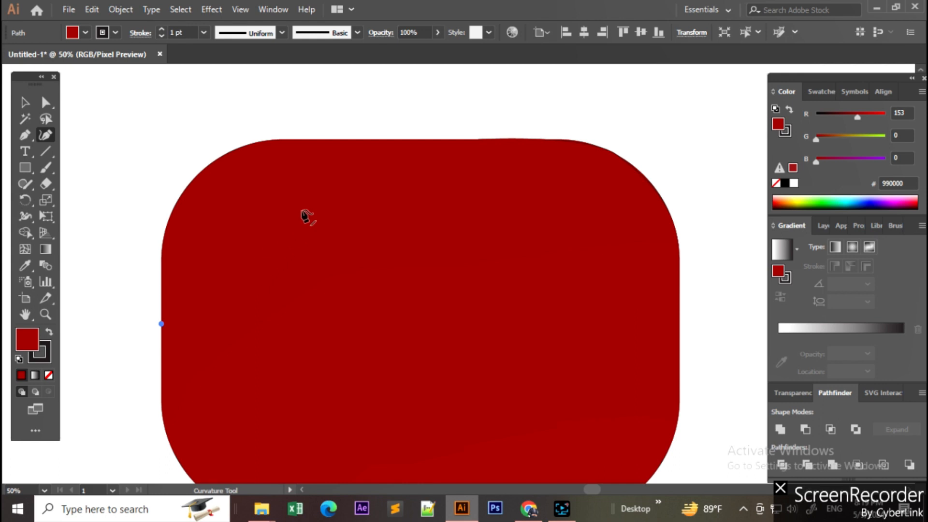
{"action": "left_click", "coordinate": [384, 140]}
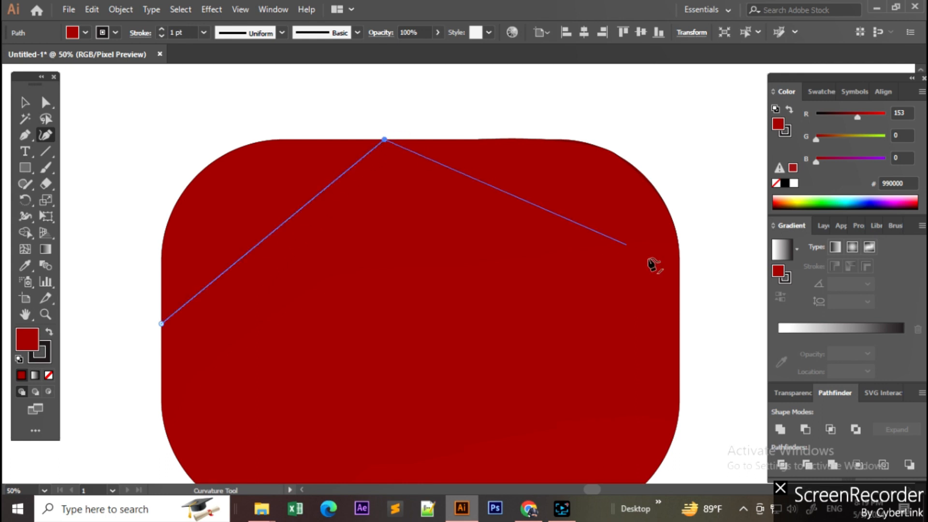
{"action": "left_click", "coordinate": [680, 269]}
Continue the path with two points on the bottom edge and one low on the left edge, and close it at the starting point.
{"action": "left_click_drag", "start_coordinate": [680, 348], "coordinate": [700, 228]}
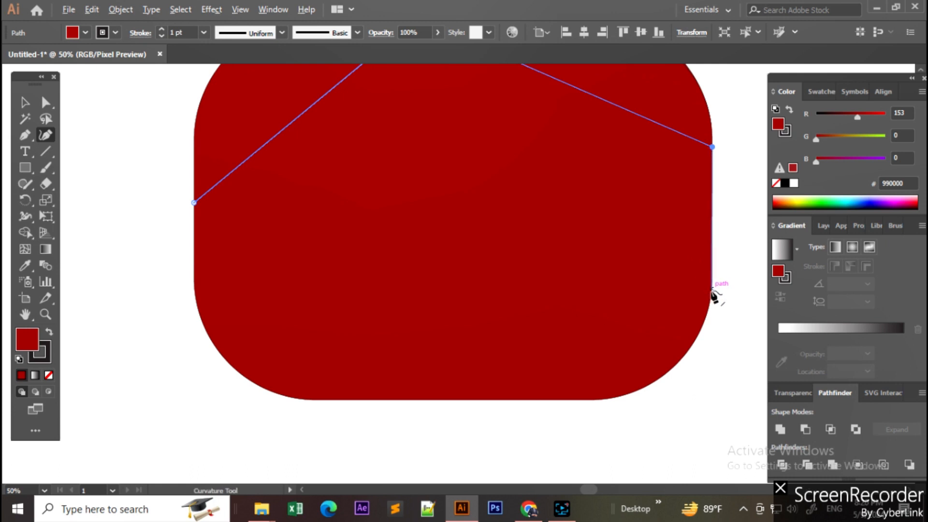
{"action": "left_click", "coordinate": [601, 400]}
{"action": "left_click", "coordinate": [326, 399]}
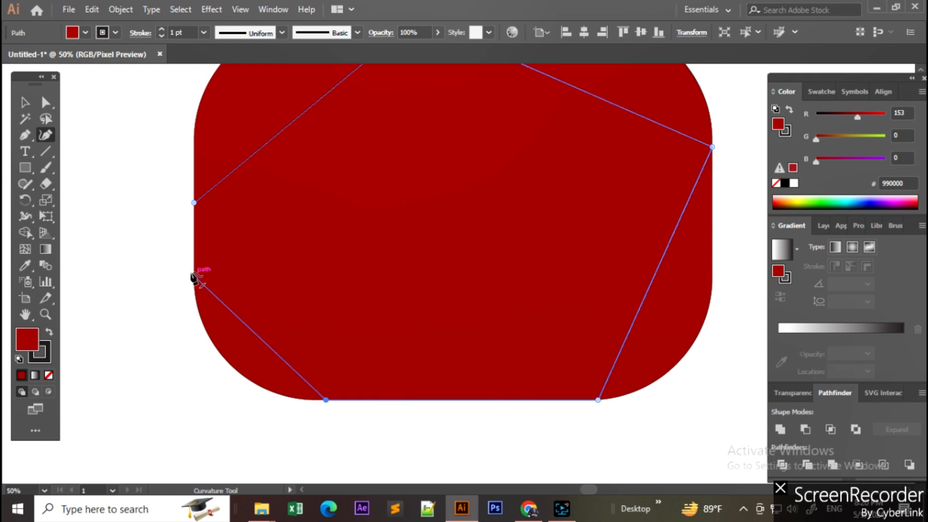
{"action": "left_click", "coordinate": [194, 265]}
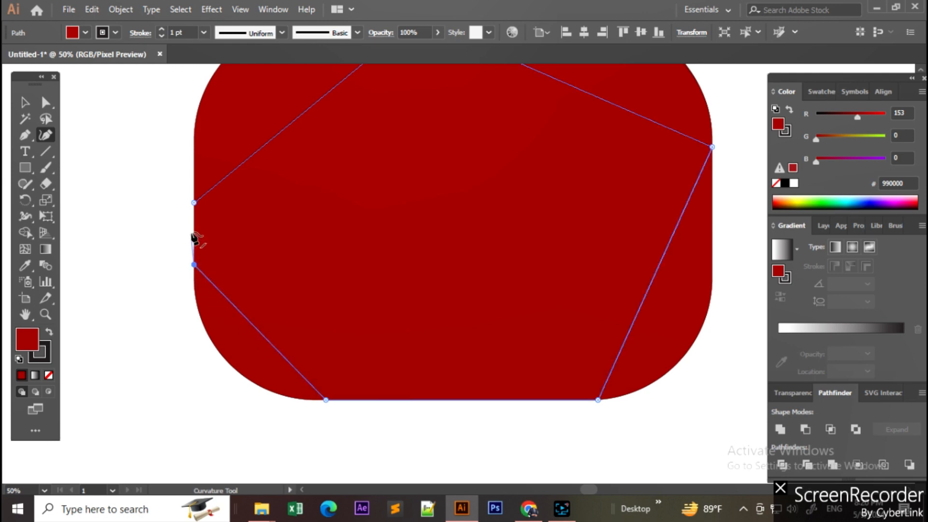
{"action": "left_click", "coordinate": [194, 203]}
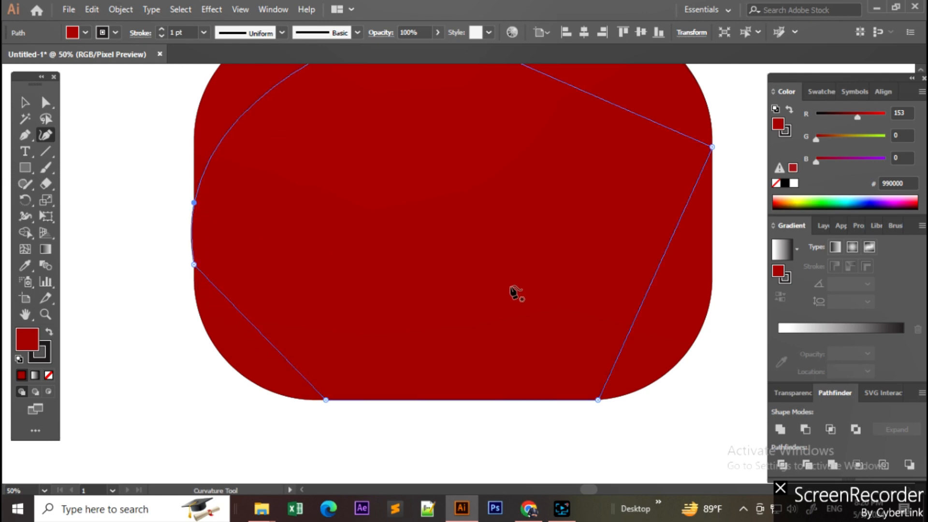
Add four points to the path's upper-left segment and pull them onto the rectangle's upper-left corner and top edge.
{"action": "scroll", "coordinate": [500, 299], "scroll_direction": "up", "scroll_amount": 3}
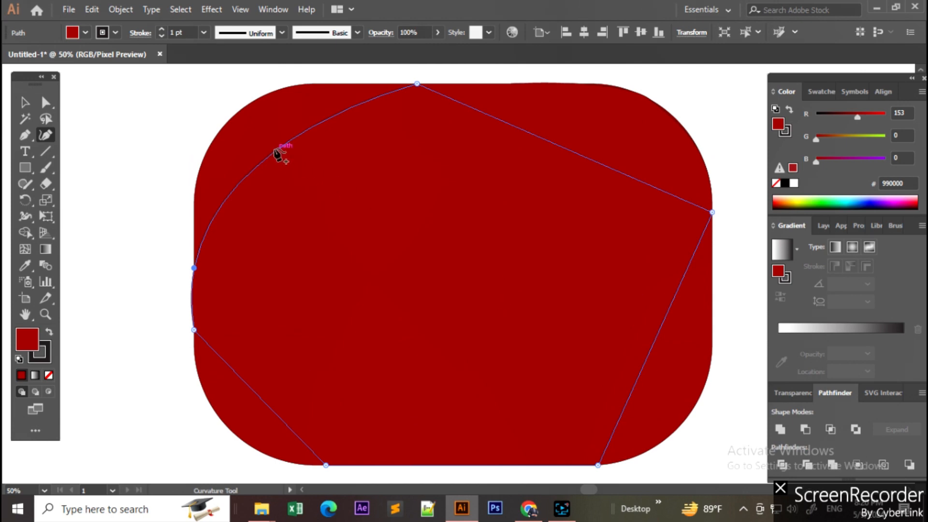
{"action": "left_click_drag", "start_coordinate": [278, 153], "coordinate": [197, 183]}
{"action": "left_click_drag", "start_coordinate": [253, 129], "coordinate": [205, 157]}
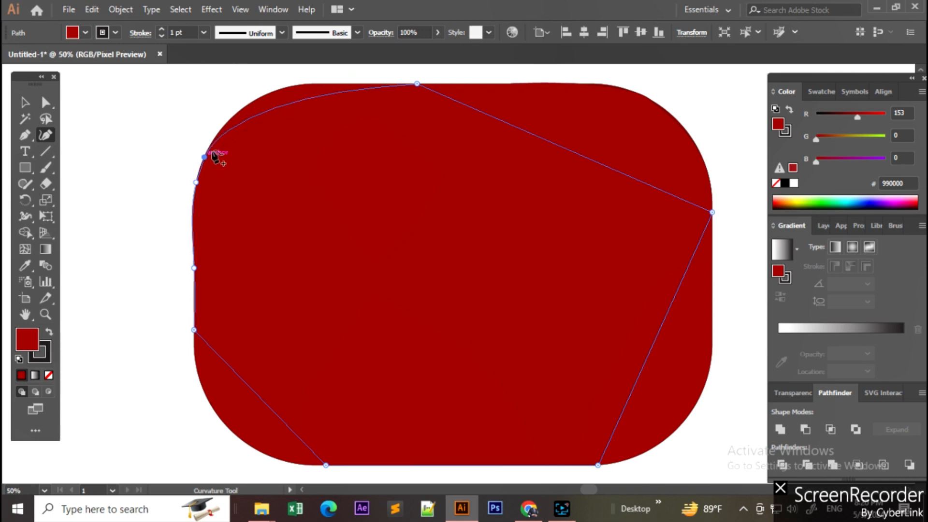
{"action": "left_click_drag", "start_coordinate": [294, 104], "coordinate": [266, 92]}
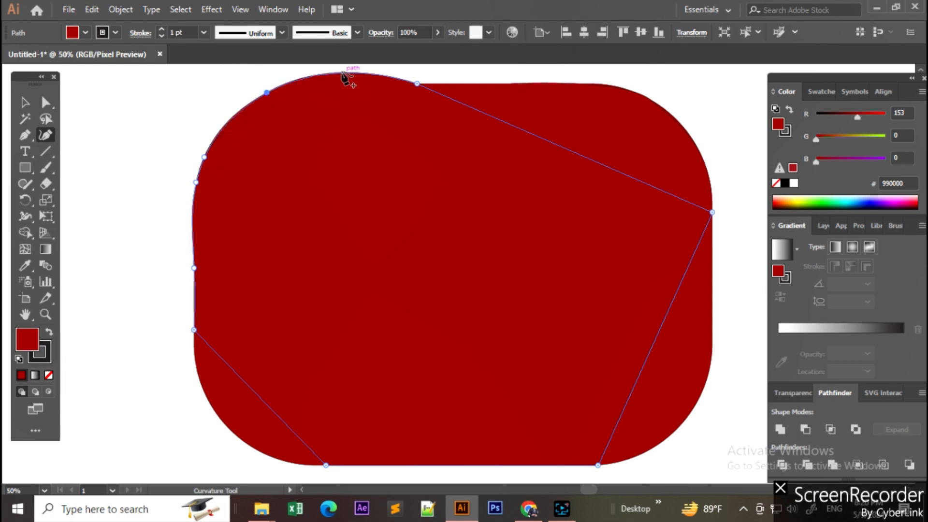
{"action": "left_click_drag", "start_coordinate": [342, 74], "coordinate": [343, 87]}
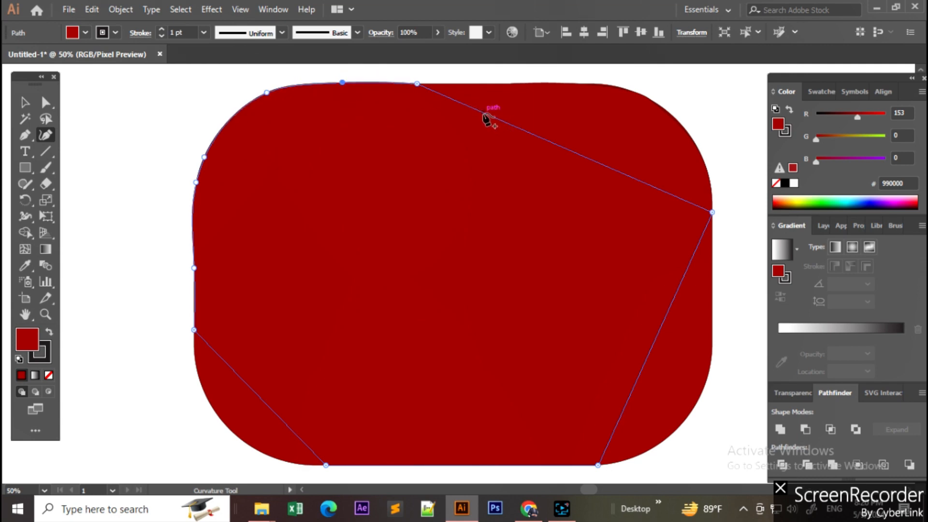
Add and reposition points on the upper-right segment so the path follows the top edge and the upper-right corner.
{"action": "left_click_drag", "start_coordinate": [486, 118], "coordinate": [599, 94]}
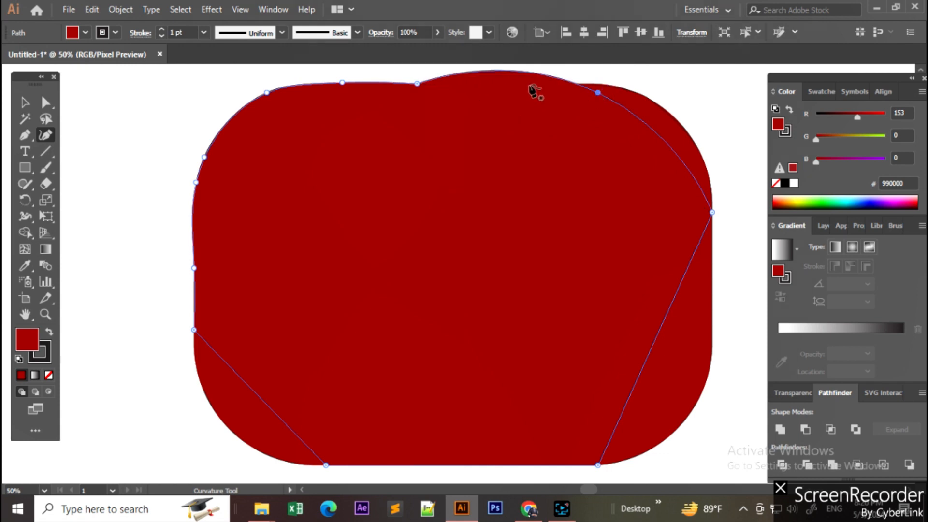
{"action": "left_click_drag", "start_coordinate": [494, 71], "coordinate": [496, 80]}
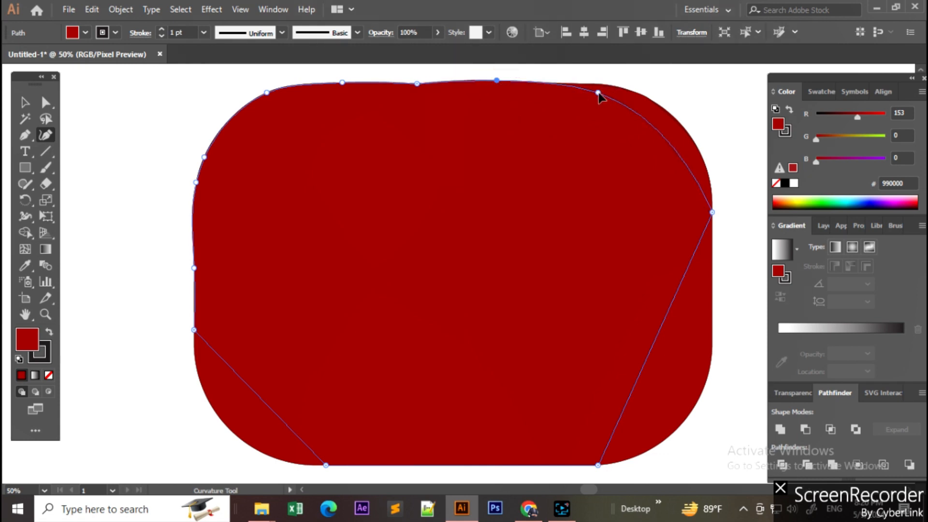
{"action": "left_click_drag", "start_coordinate": [598, 93], "coordinate": [597, 85]}
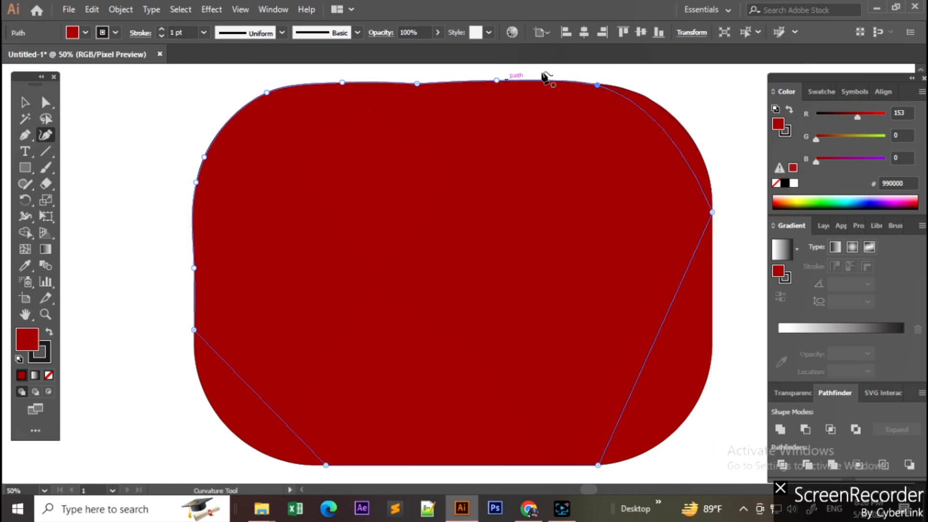
{"action": "left_click_drag", "start_coordinate": [497, 80], "coordinate": [525, 85]}
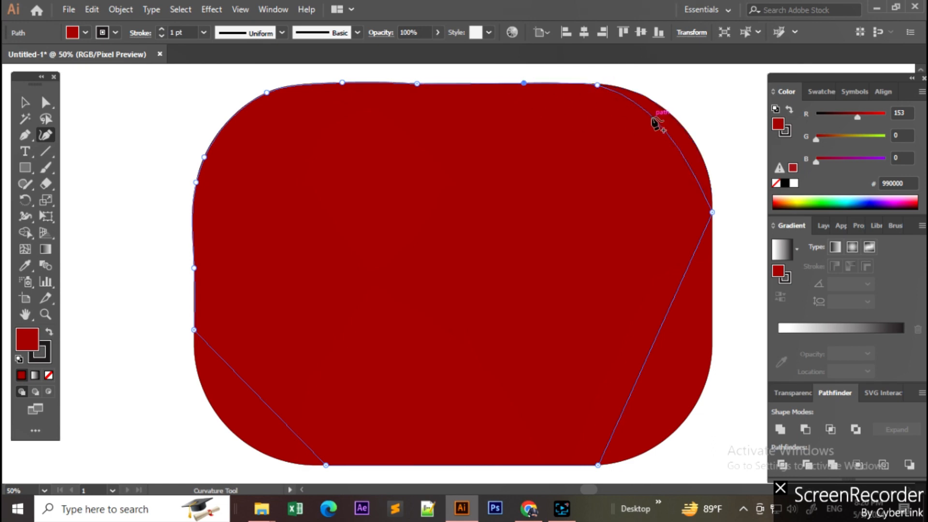
{"action": "left_click_drag", "start_coordinate": [651, 116], "coordinate": [677, 122]}
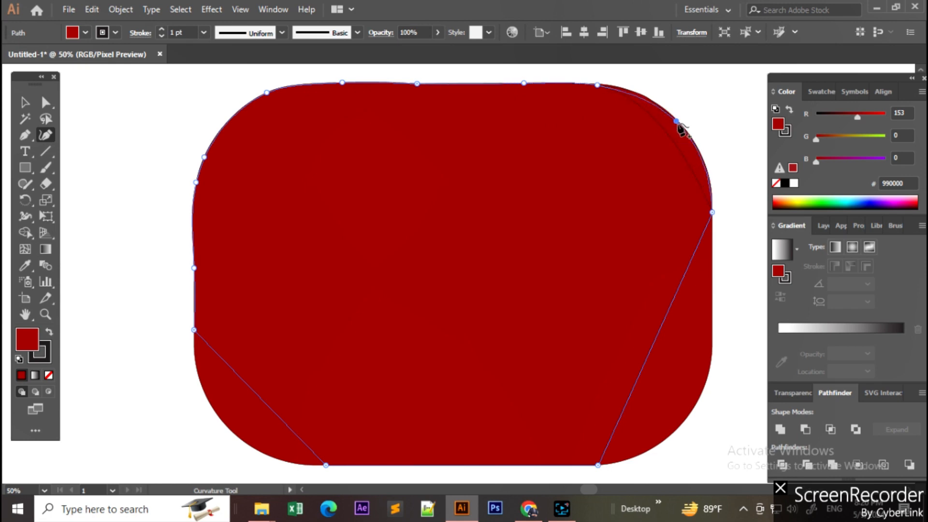
{"action": "left_click", "coordinate": [634, 92]}
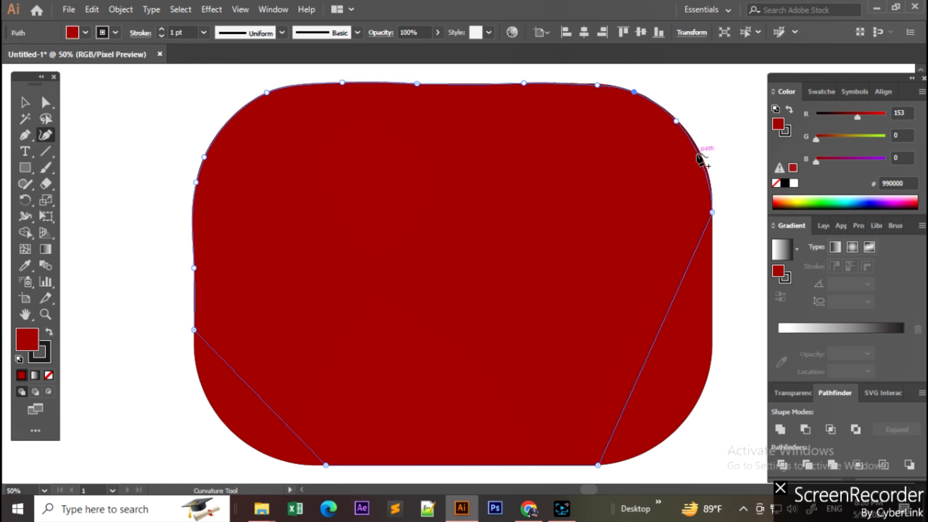
Add points to the path's right side and pull them onto the rectangle's straight right edge, down to the lower-right corner.
{"action": "left_click", "coordinate": [696, 265]}
{"action": "left_click_drag", "start_coordinate": [696, 267], "coordinate": [710, 299]}
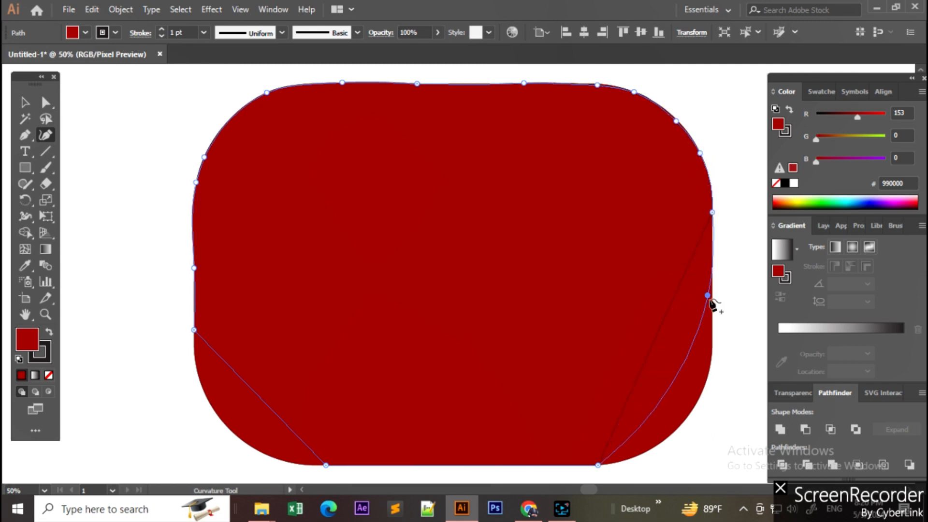
{"action": "left_click", "coordinate": [712, 234]}
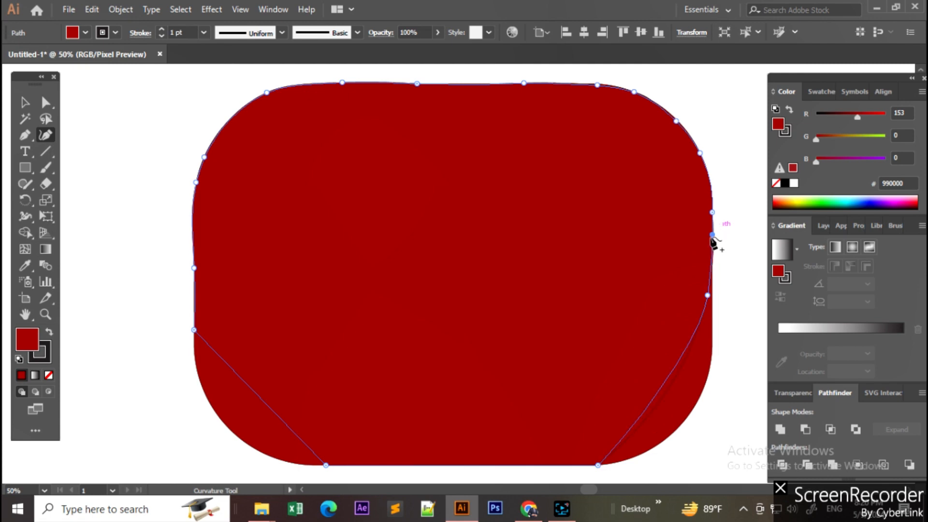
{"action": "left_click_drag", "start_coordinate": [707, 297], "coordinate": [711, 303]}
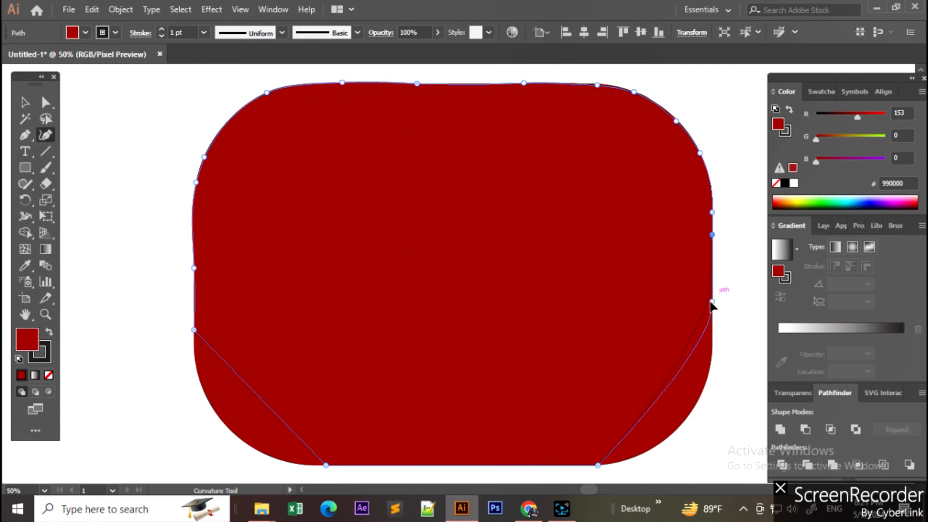
{"action": "left_click_drag", "start_coordinate": [701, 337], "coordinate": [712, 347]}
Bend the lower-right and lower-left segments onto the rounded corners with one added point each.
{"action": "scroll", "coordinate": [718, 395], "scroll_direction": "down", "scroll_amount": 3}
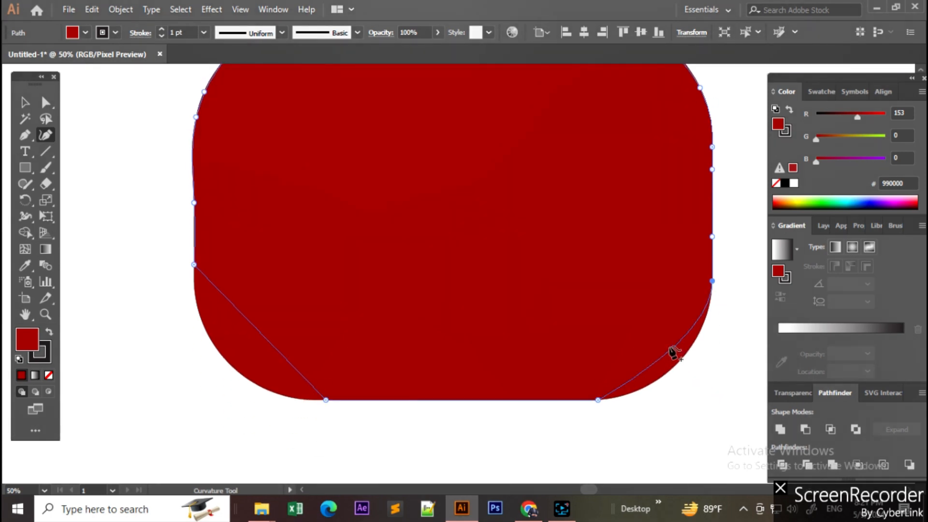
{"action": "left_click_drag", "start_coordinate": [673, 349], "coordinate": [677, 364]}
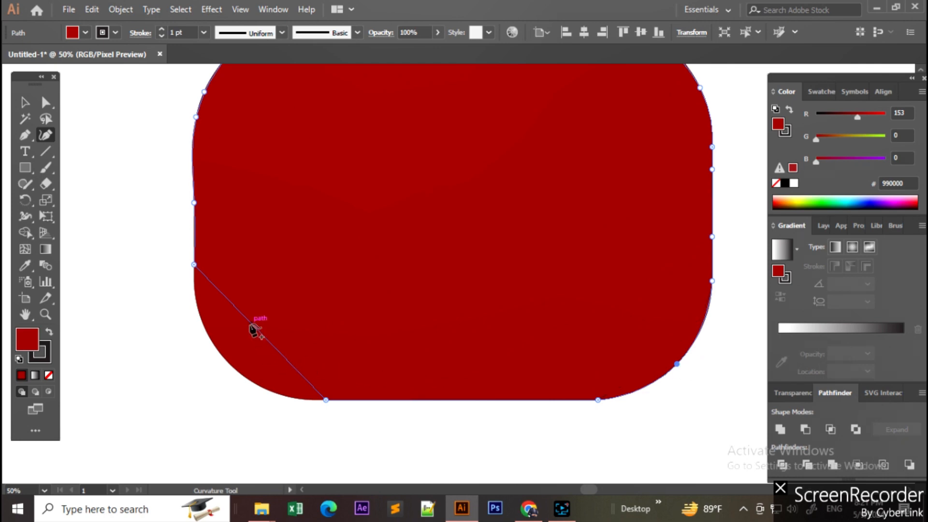
{"action": "left_click_drag", "start_coordinate": [251, 325], "coordinate": [231, 366]}
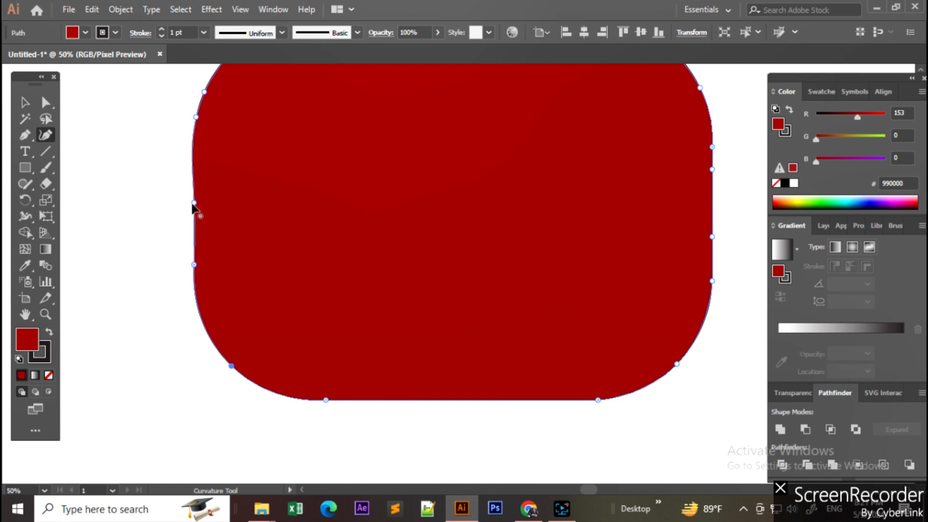
Fine-tune the left-edge point and the top-edge point near the upper-right corner, adding one more point beside it.
{"action": "left_click_drag", "start_coordinate": [193, 203], "coordinate": [191, 208]}
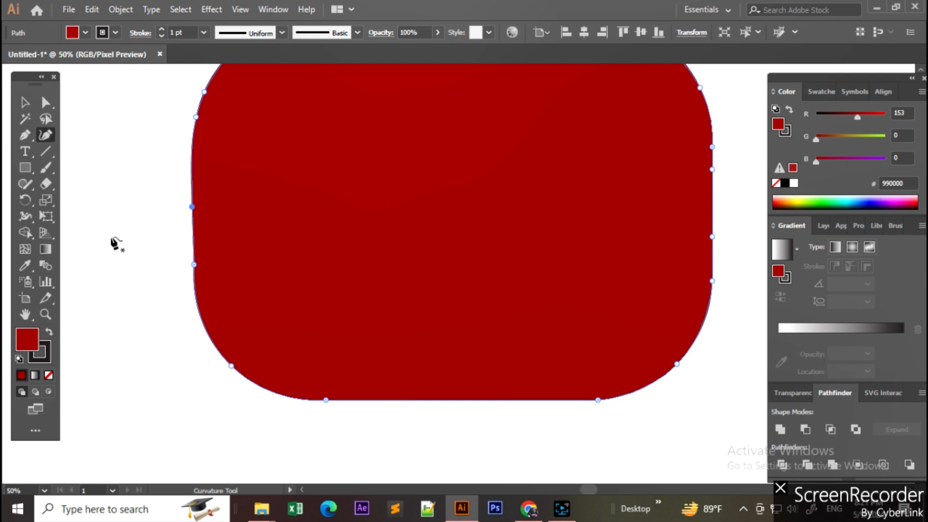
{"action": "scroll", "coordinate": [318, 261], "scroll_direction": "up", "scroll_amount": 2}
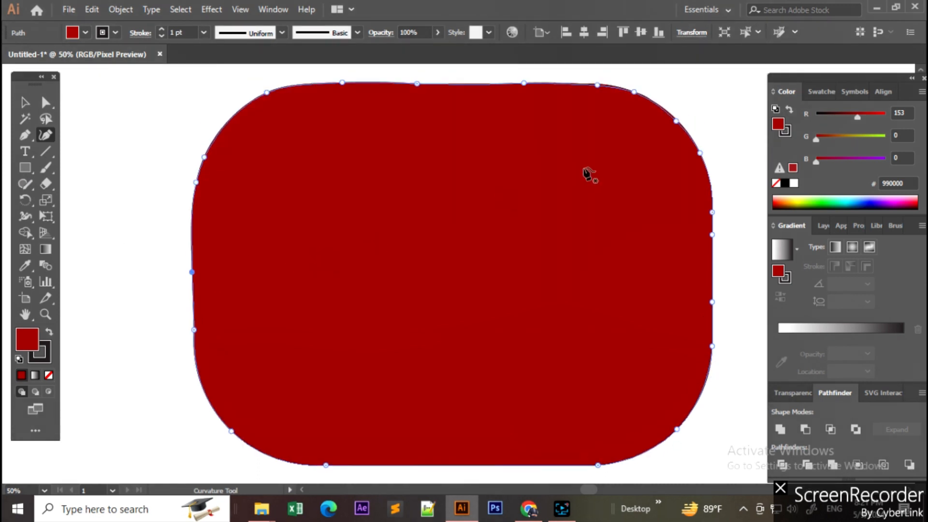
{"action": "mouse_move", "coordinate": [598, 86]}
{"action": "left_mouse_down"}
{"action": "mouse_move", "coordinate": [607, 88]}
{"action": "mouse_move", "coordinate": [586, 84]}
{"action": "left_mouse_up"}
{"action": "left_click", "coordinate": [609, 86]}
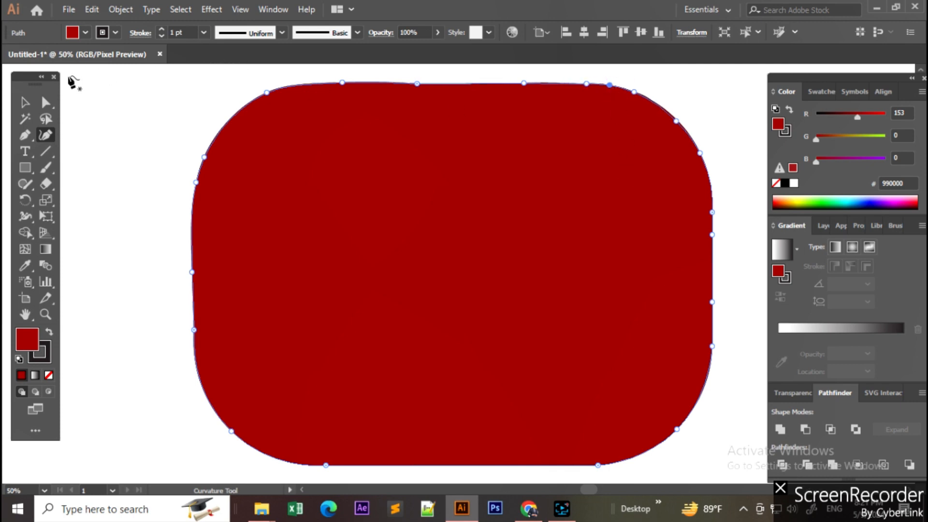
Move the Curvature-traced shape off the original rounded rectangle to the empty area on its right, and deselect it.
{"action": "left_click", "coordinate": [25, 102]}
{"action": "left_click", "coordinate": [125, 108]}
{"action": "scroll", "coordinate": [514, 286], "scroll_direction": "down", "scroll_amount": 1}
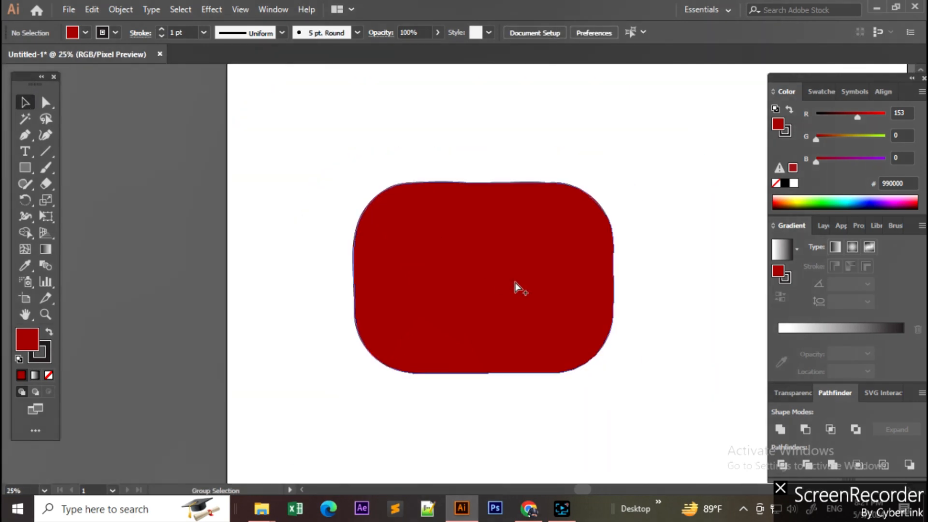
{"action": "left_click_drag", "start_coordinate": [511, 259], "coordinate": [596, 210]}
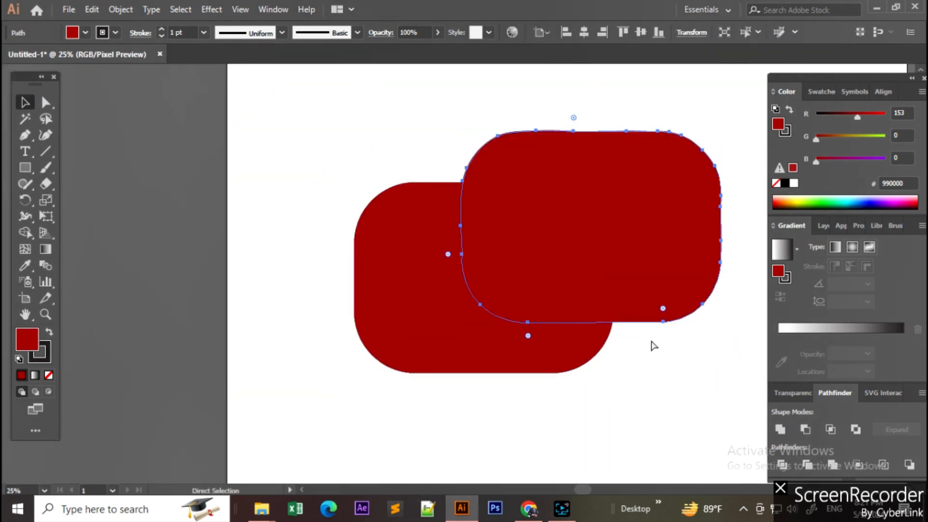
{"action": "left_click_drag", "start_coordinate": [652, 346], "coordinate": [470, 346]}
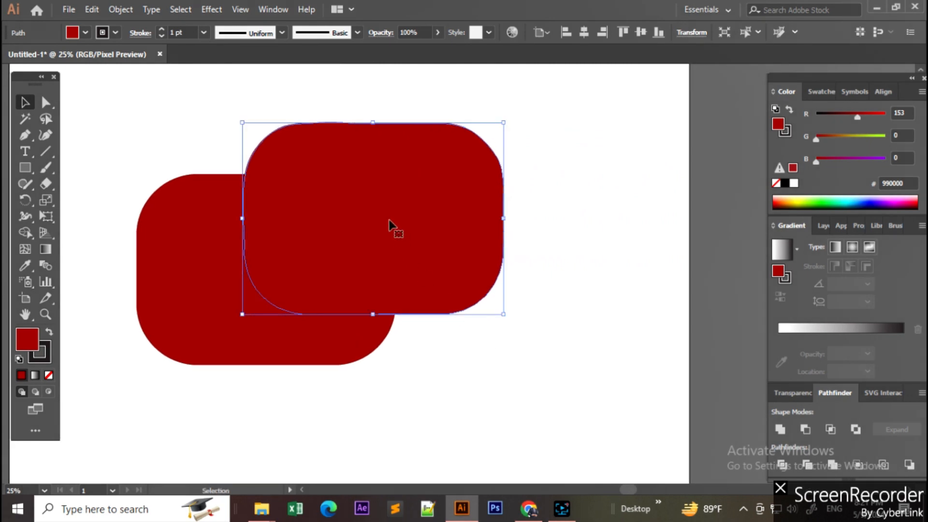
{"action": "left_click_drag", "start_coordinate": [393, 227], "coordinate": [554, 220]}
{"action": "left_click", "coordinate": [564, 358]}
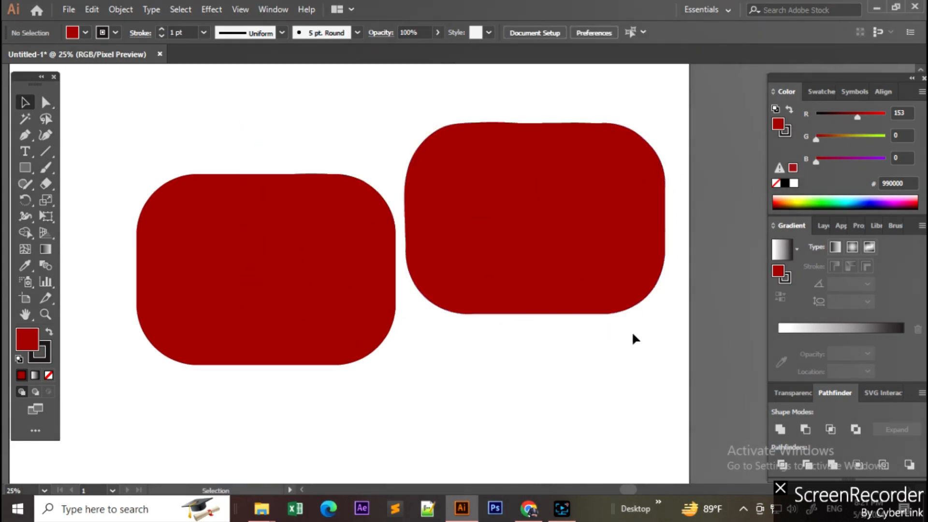
{"action": "scroll", "coordinate": [634, 350], "scroll_direction": "up", "scroll_amount": 1}
{"action": "scroll", "coordinate": [632, 349], "scroll_direction": "down", "scroll_amount": 2}
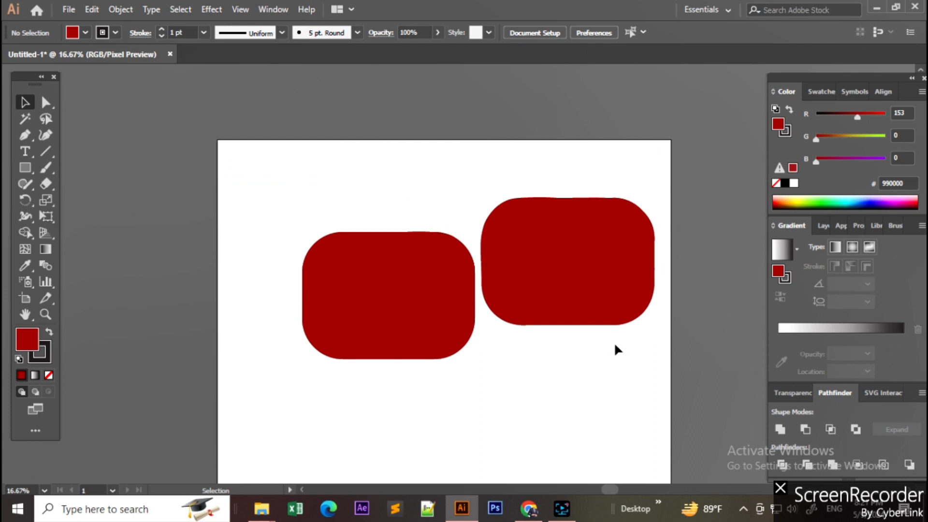
{"action": "scroll", "coordinate": [531, 298], "scroll_direction": "down", "scroll_amount": 2}
{"action": "scroll", "coordinate": [531, 295], "scroll_direction": "down", "scroll_amount": 1}
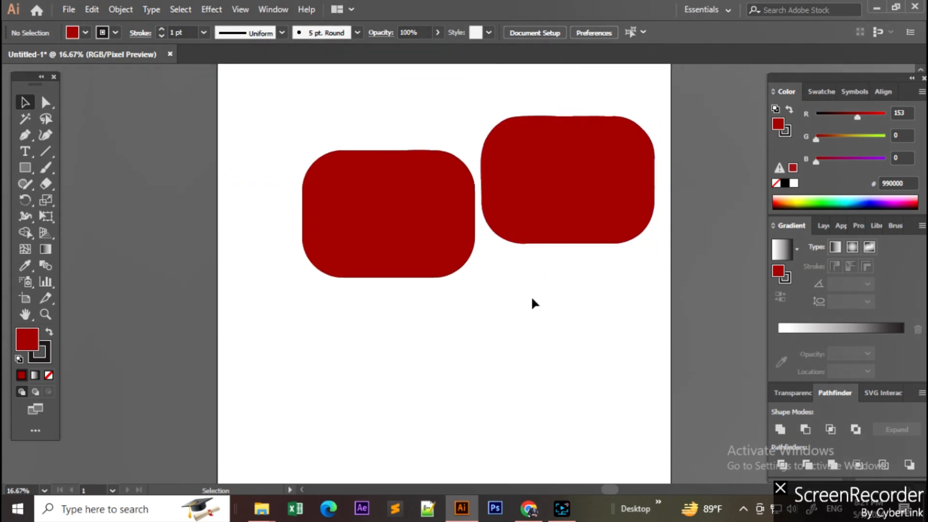
Lock the Curvature-traced rounded rectangle so it cannot be selected or moved.
{"action": "scroll", "coordinate": [532, 295], "scroll_direction": "down", "scroll_amount": 1}
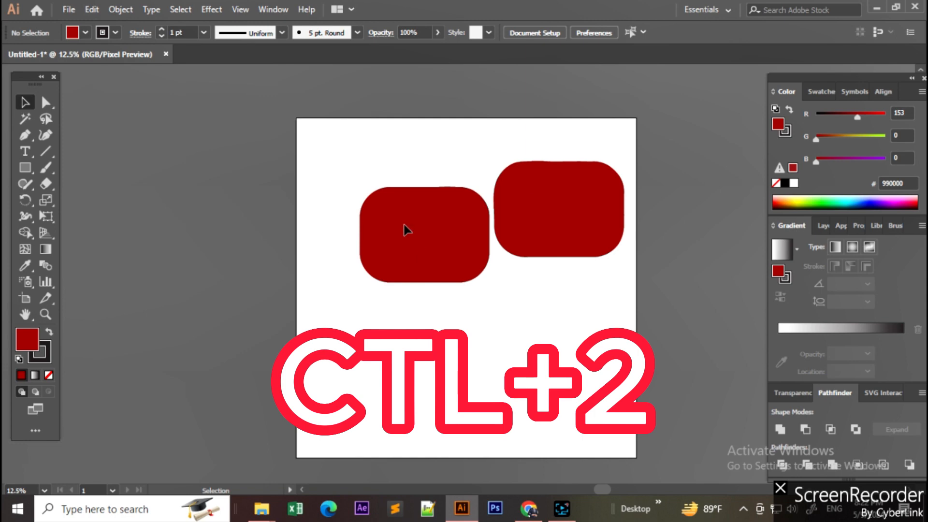
{"action": "left_click_drag", "start_coordinate": [497, 142], "coordinate": [604, 244]}
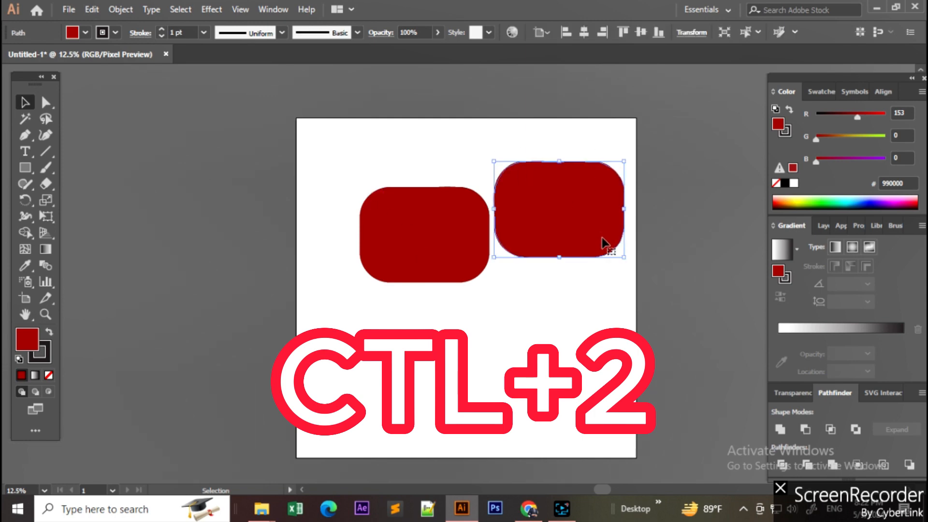
{"action": "key", "text": "ctrl+2"}
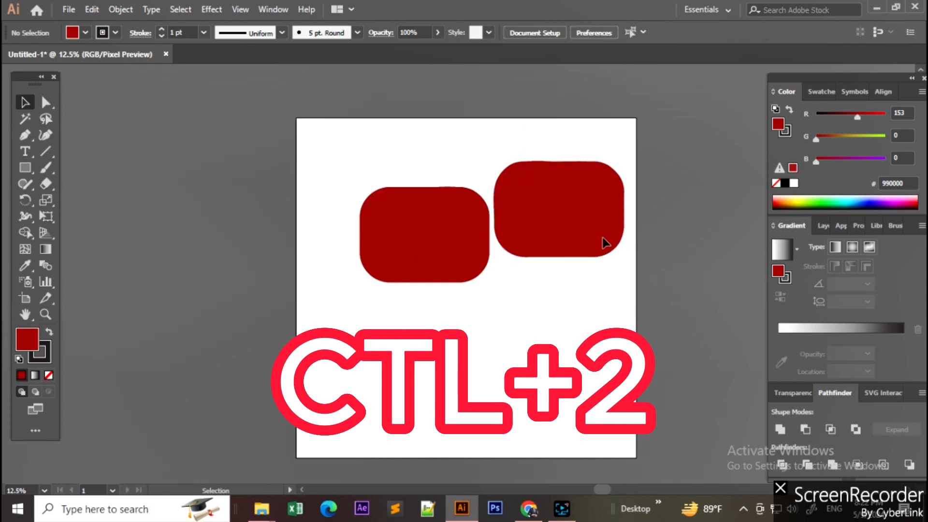
Test the lock by trying to move the traced copy and by selecting across the original rounded rectangle.
{"action": "left_click_drag", "start_coordinate": [563, 199], "coordinate": [590, 277]}
{"action": "left_click_drag", "start_coordinate": [365, 162], "coordinate": [556, 295]}
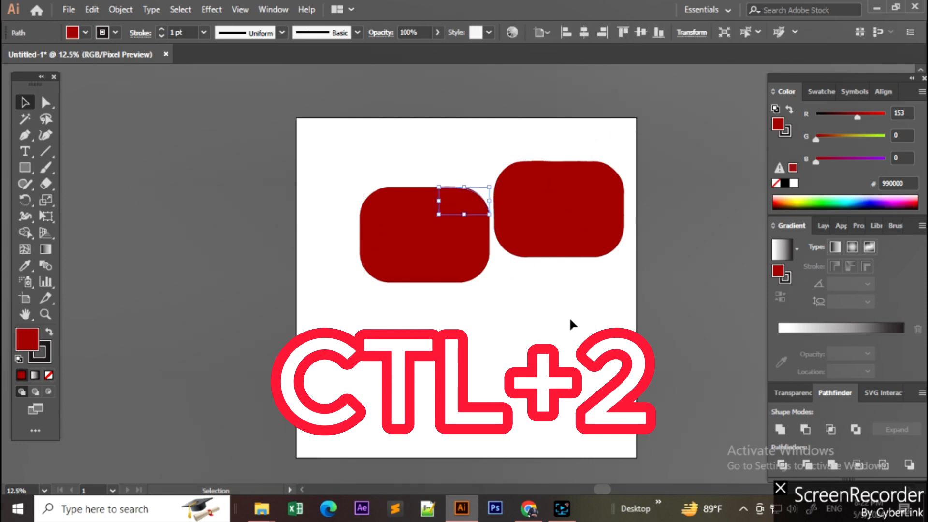
{"action": "left_click", "coordinate": [549, 294]}
{"action": "left_click_drag", "start_coordinate": [400, 168], "coordinate": [559, 305]}
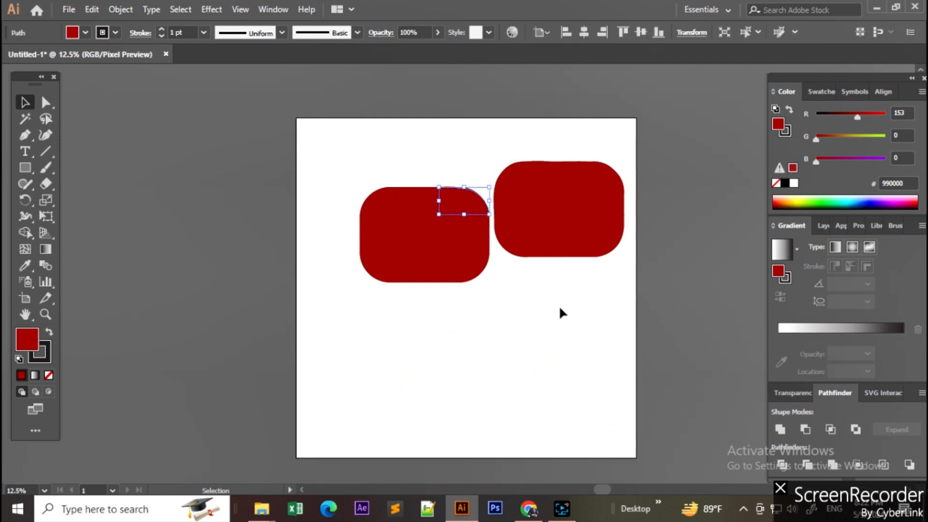
Unlock all locked objects in the document using the Selection tool.
{"action": "key", "text": "a"}
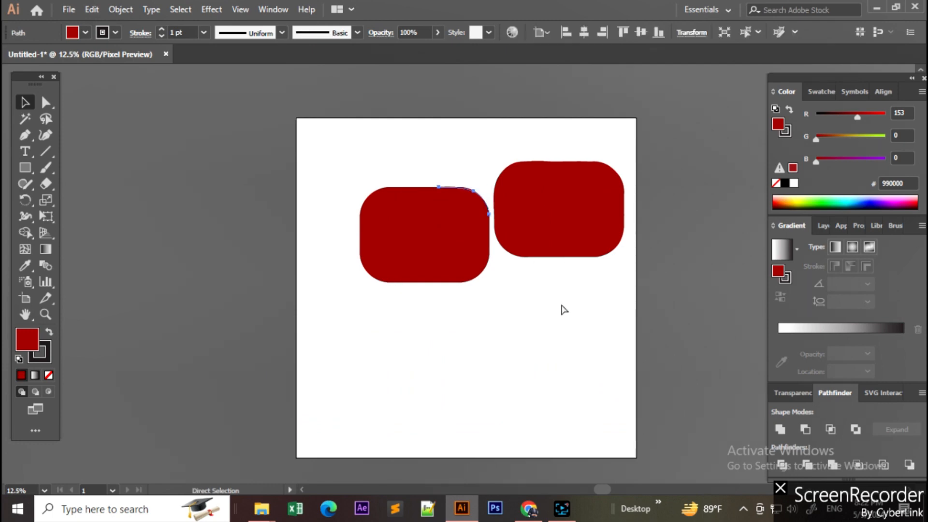
{"action": "key", "text": "v"}
{"action": "key", "text": "ctrl+a"}
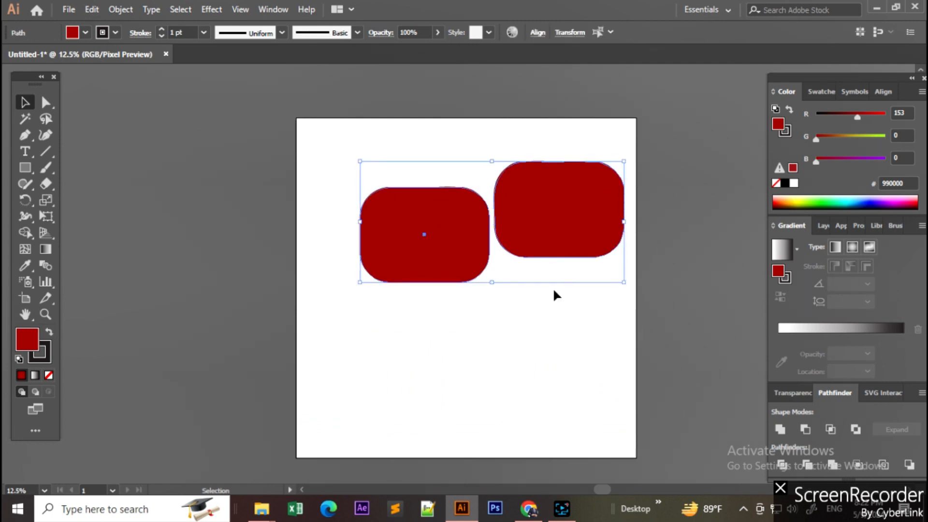
Move the original rounded rectangle down the artboard and the traced copy over the artboard's upper-left corner.
{"action": "left_click", "coordinate": [553, 289]}
{"action": "left_click_drag", "start_coordinate": [458, 237], "coordinate": [446, 312]}
{"action": "left_click_drag", "start_coordinate": [568, 217], "coordinate": [325, 174]}
Delete the small stray curved path left where the original rectangle's upper-right corner was.
{"action": "left_click", "coordinate": [518, 268]}
{"action": "left_click_drag", "start_coordinate": [512, 185], "coordinate": [440, 226]}
{"action": "key", "text": "Delete"}
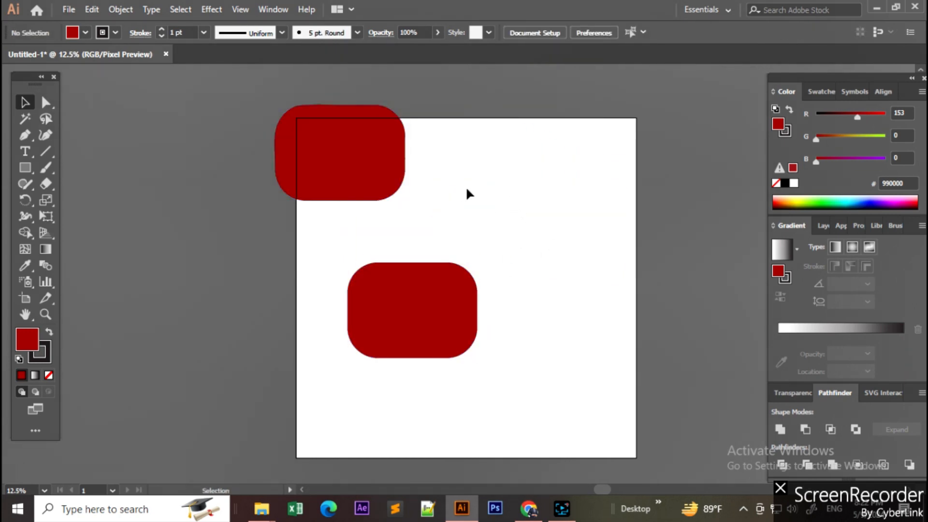
Select both rounded rectangles together.
{"action": "left_click_drag", "start_coordinate": [243, 105], "coordinate": [516, 355]}
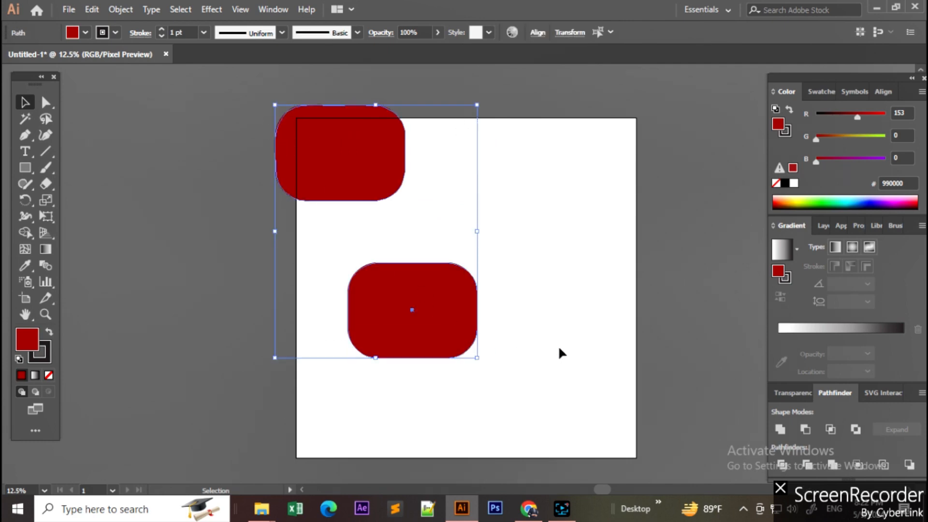